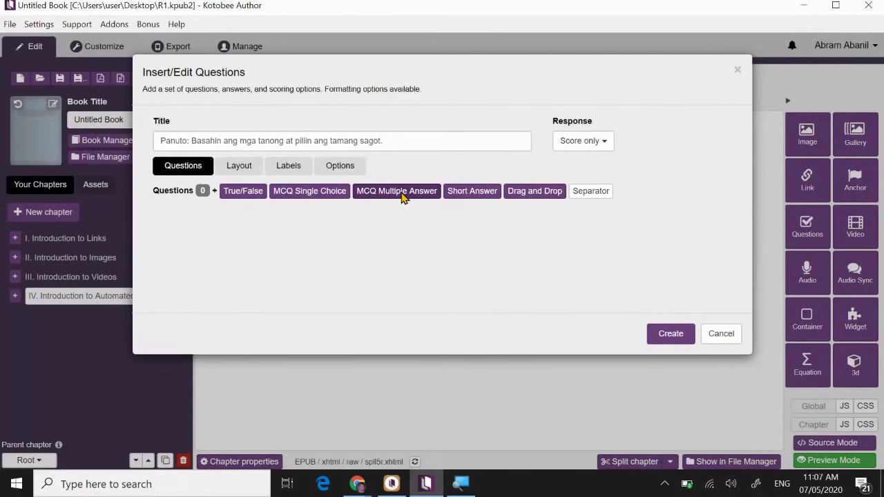
Step: Add three MCQ Multiple Answer questions to the question set
click(404, 197)
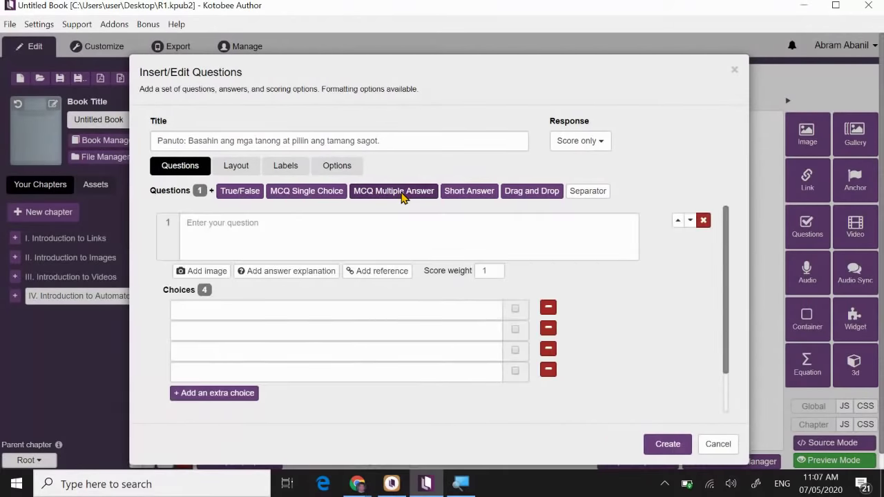
click(402, 198)
click(403, 197)
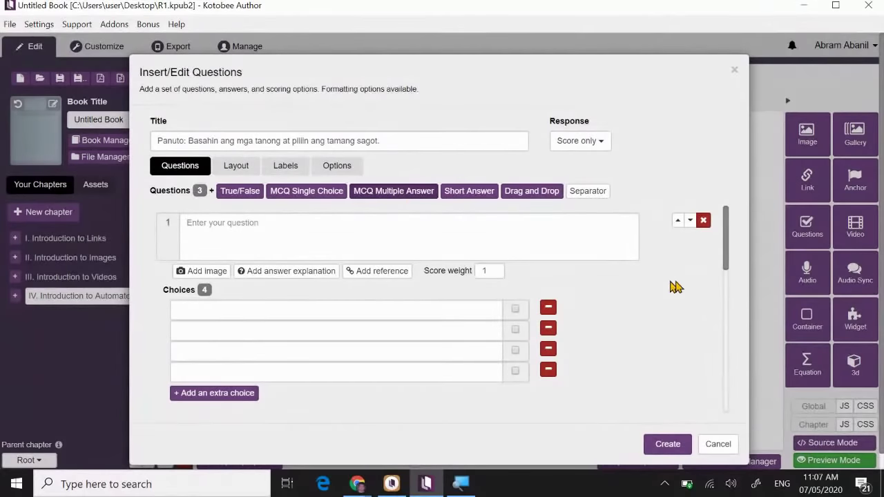
Step: Look through the blank multiple-answer question blocks from first to last, checking their question, score weight and choice fields
scroll(684, 297, down, 1)
scroll(684, 297, down, 5)
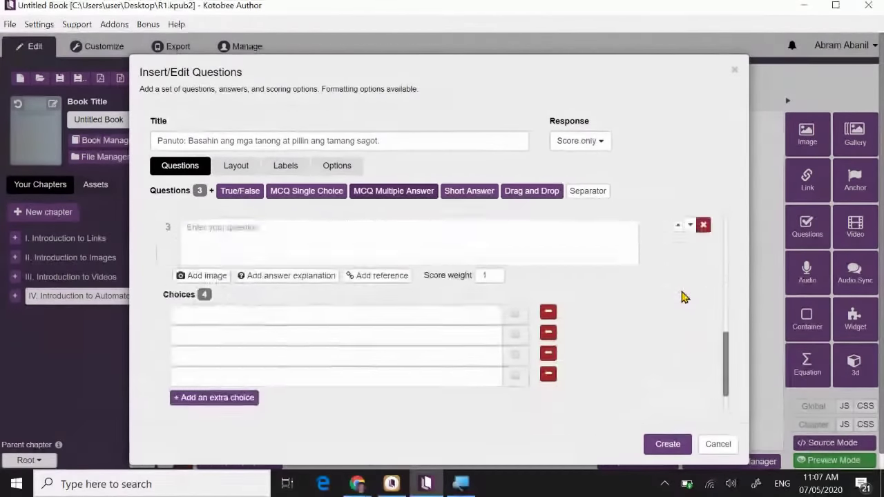
scroll(684, 297, down, 2)
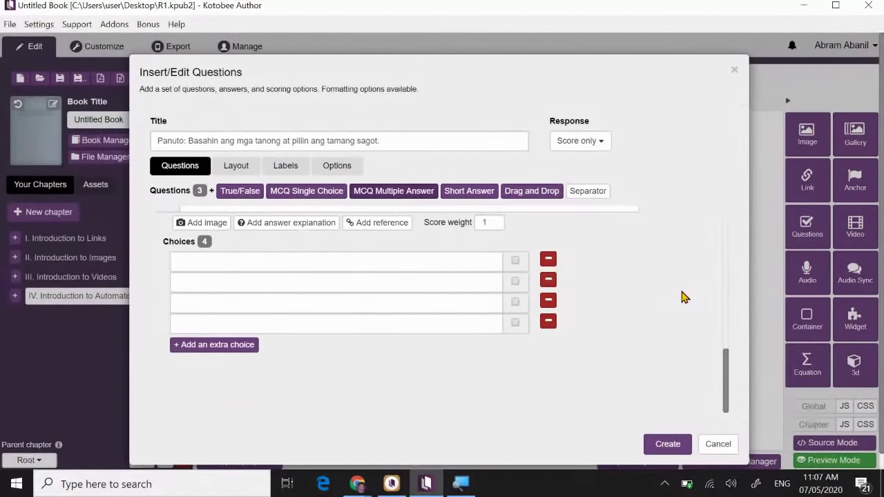
scroll(684, 297, up, 3)
scroll(684, 298, up, 1)
scroll(684, 297, down, 3)
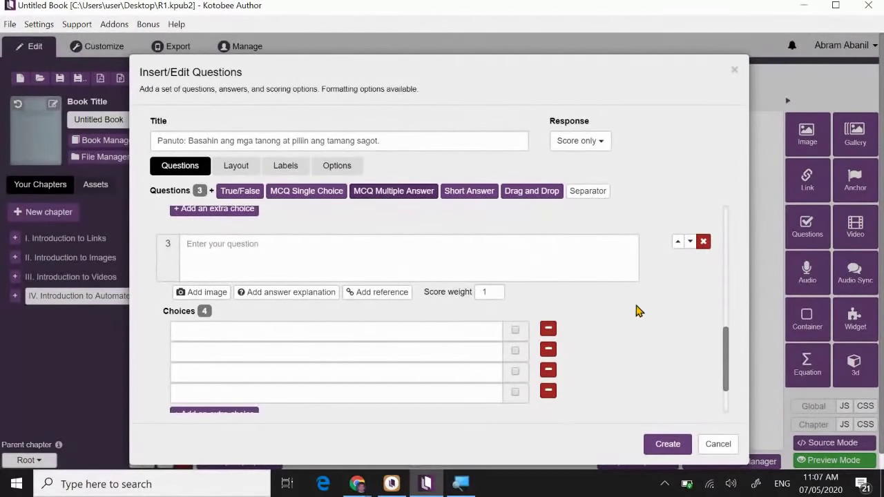
scroll(640, 309, up, 2)
scroll(639, 309, up, 3)
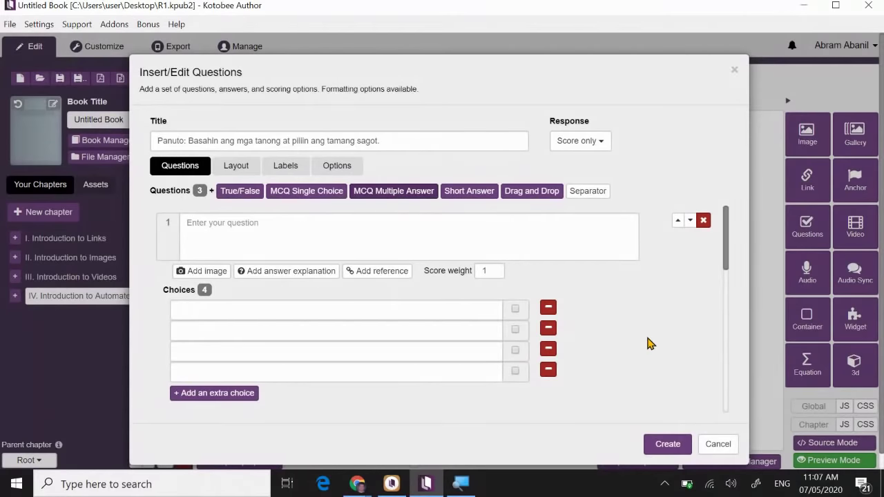
scroll(649, 343, down, 5)
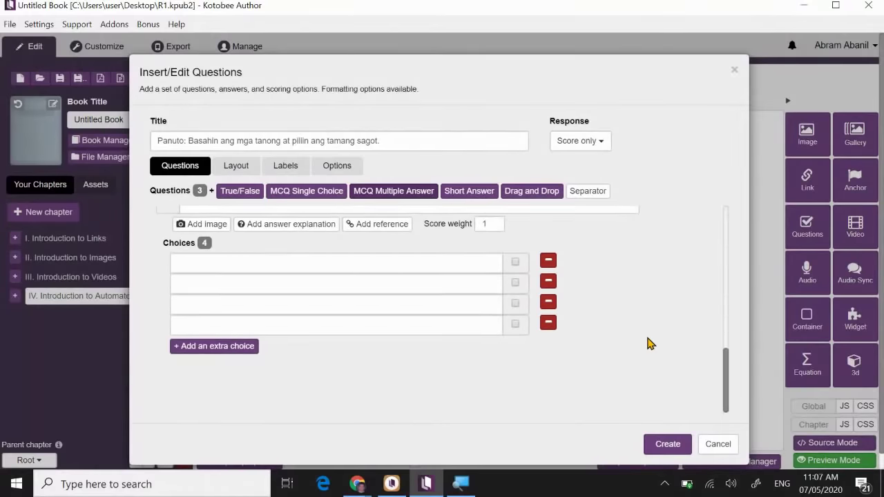
scroll(650, 344, up, 3)
scroll(649, 343, up, 2)
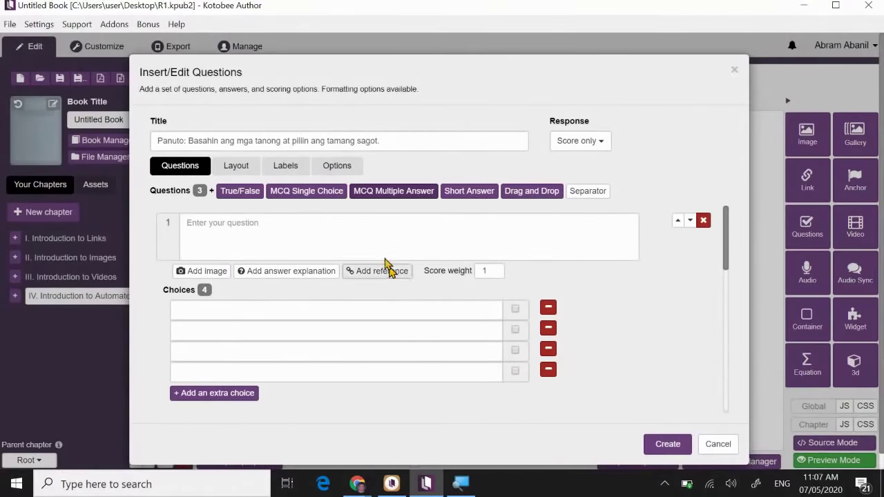
Step: Enter "1. Alin ang pandiwa? Piliin ang mga sagot." as the text of question 1
click(368, 223)
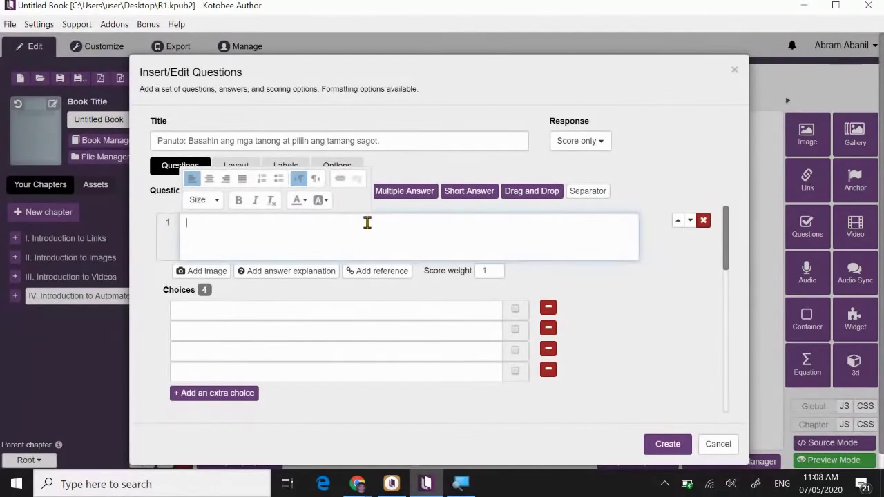
text(1. Alin ar)
text(g pandiwa? Pilin)
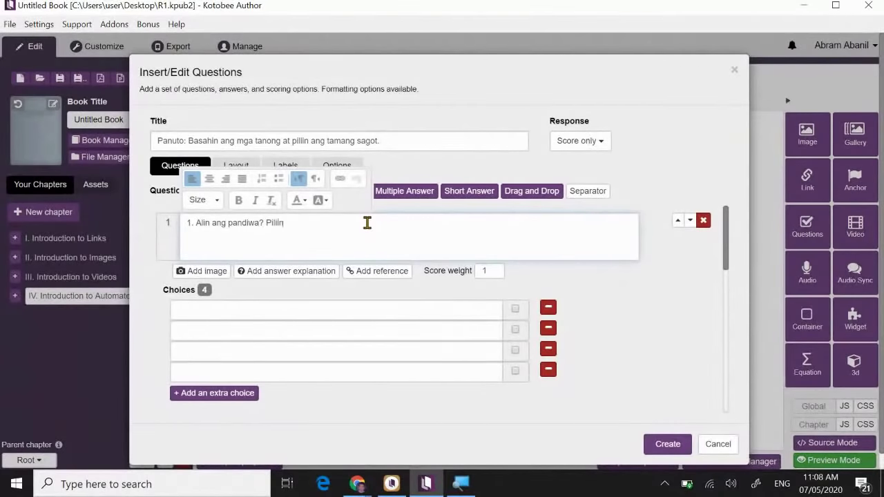
text( ang mga sagot.)
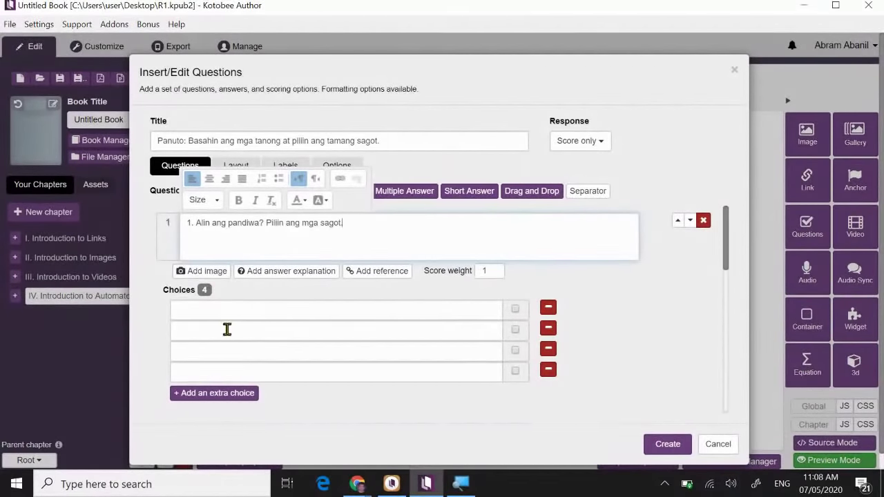
Step: Fill in question 1's four choices: "A. natulog", "B. lumangoy", "C. lalaki" and "D. maganda"
click(229, 314)
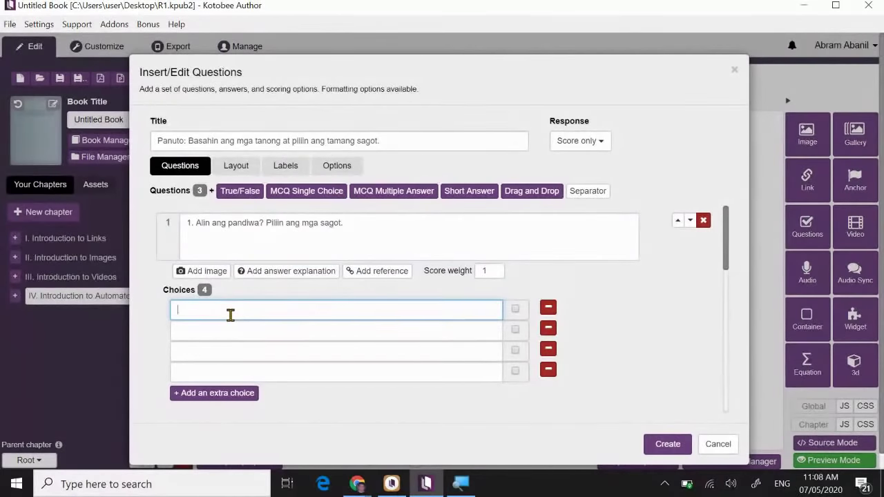
text(A. natulog)
click(232, 329)
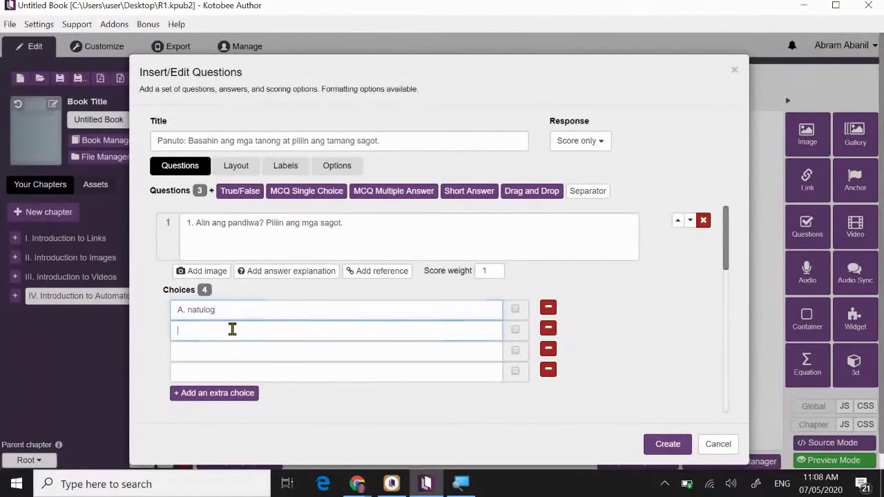
text(B. )
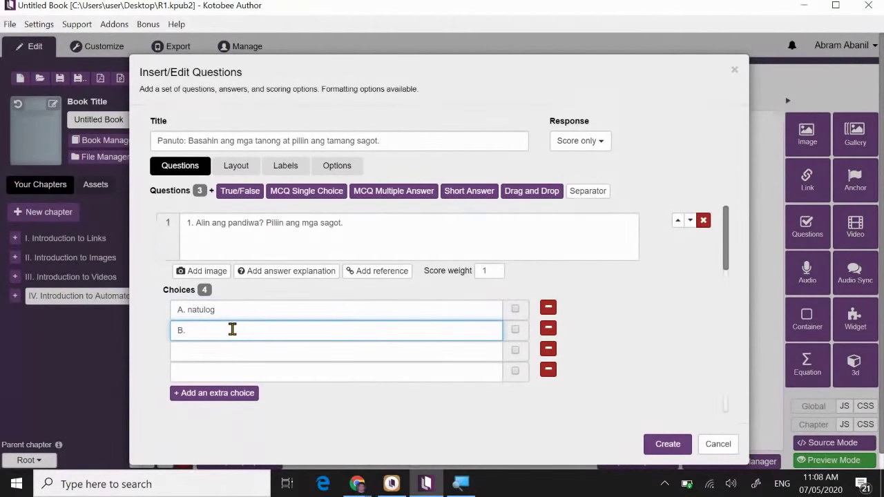
text(lumangoy)
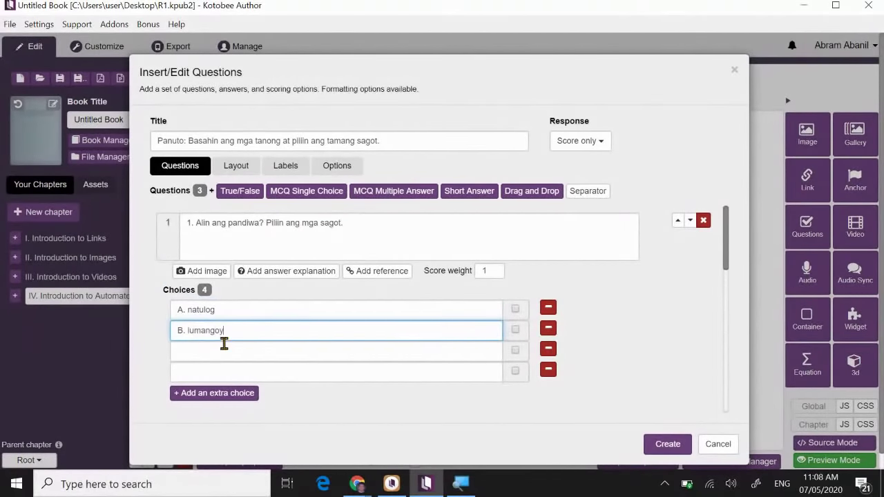
click(224, 352)
text(C. lalaki)
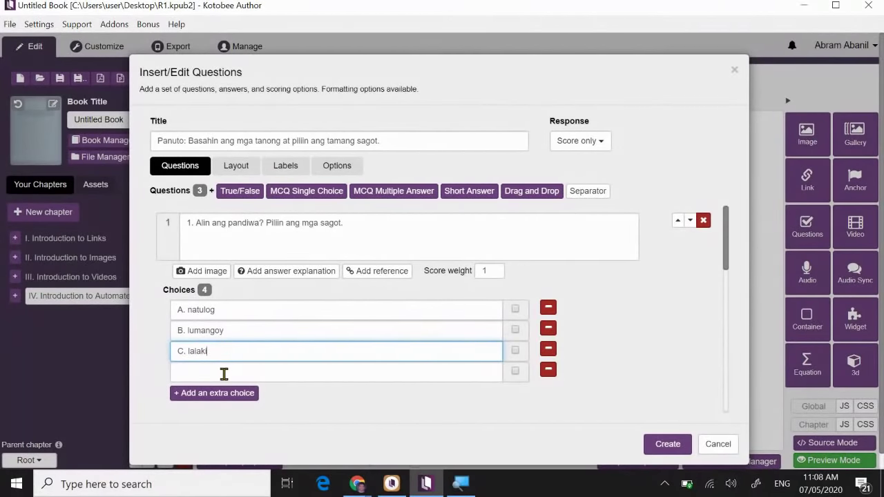
click(225, 373)
text(D. maganda)
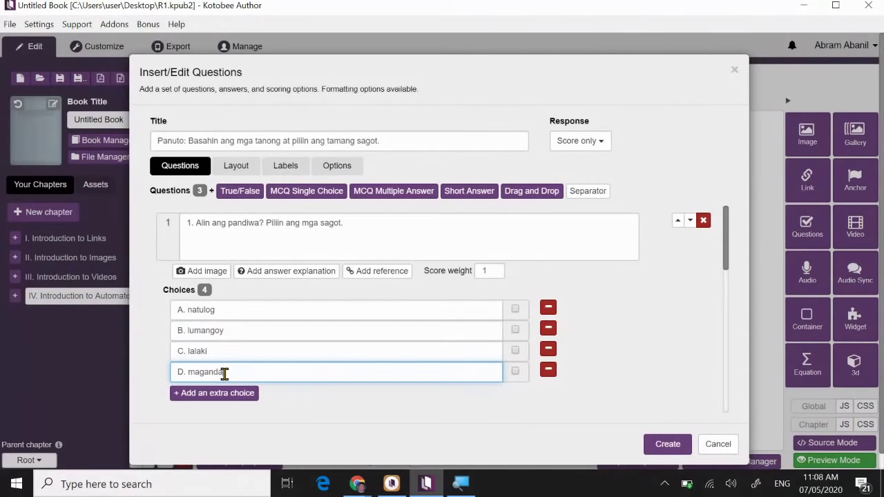
Step: Mark choices A and B of question 1 as correct and set its score weight to 2
click(515, 311)
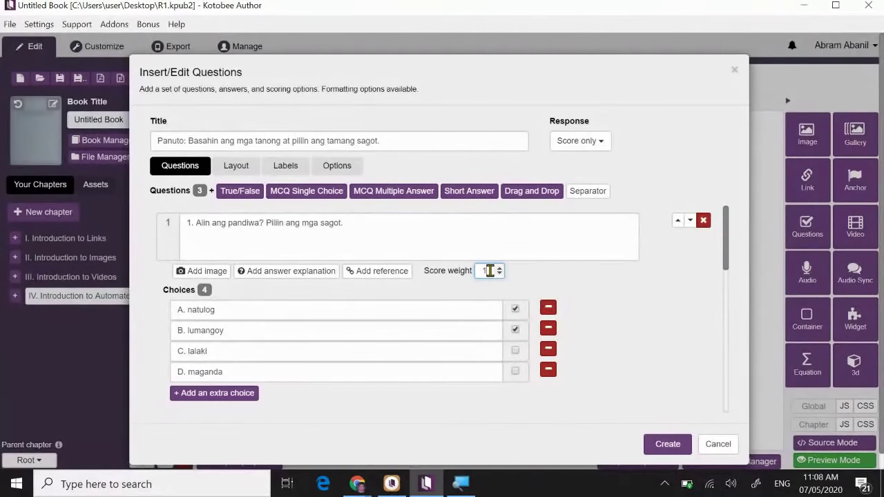
text(2)
scroll(377, 314, down, 2)
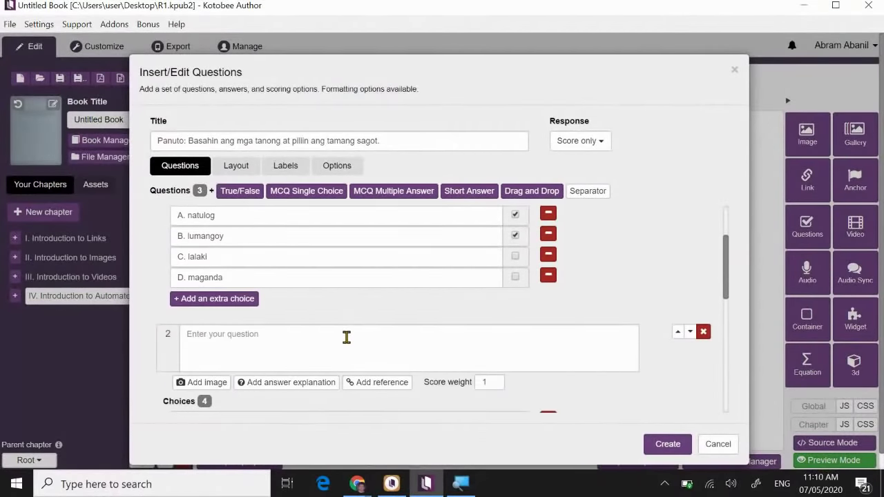
click(346, 337)
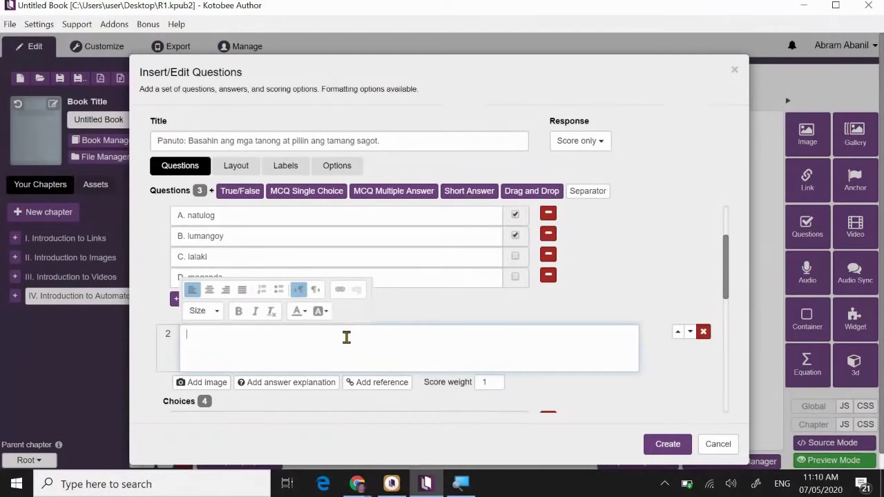
scroll(460, 341, down, 1)
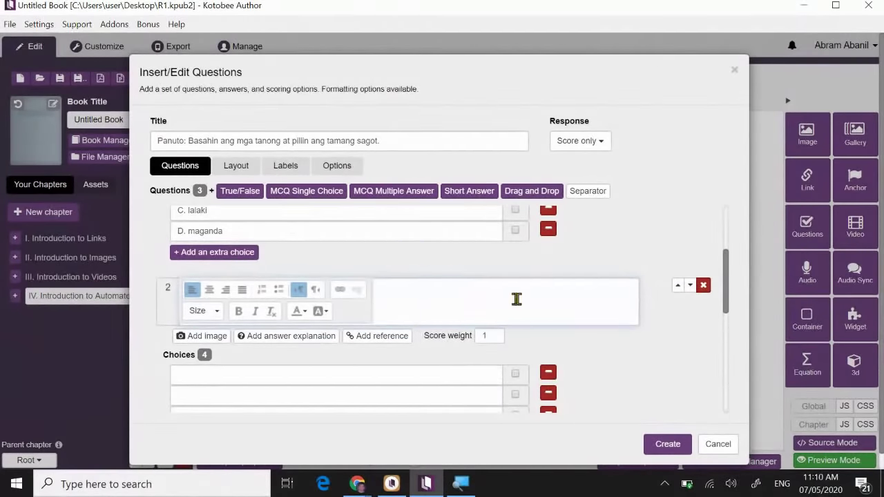
scroll(519, 299, down, 1)
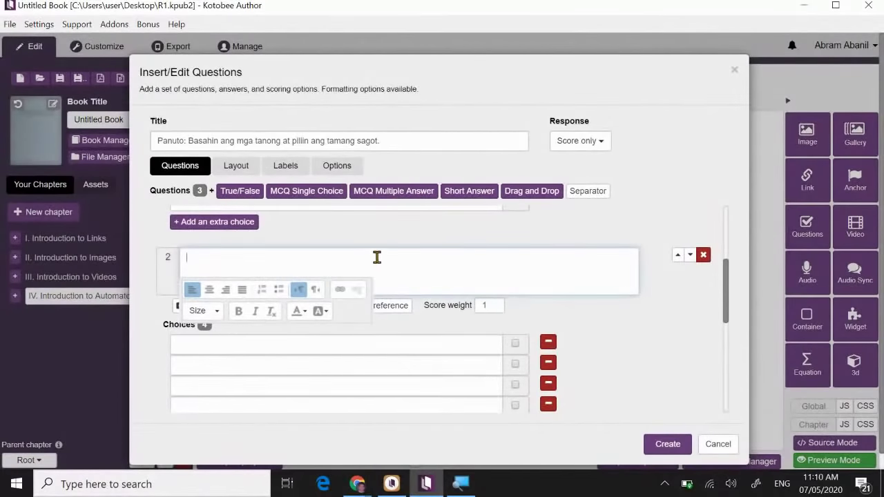
scroll(397, 256, up, 5)
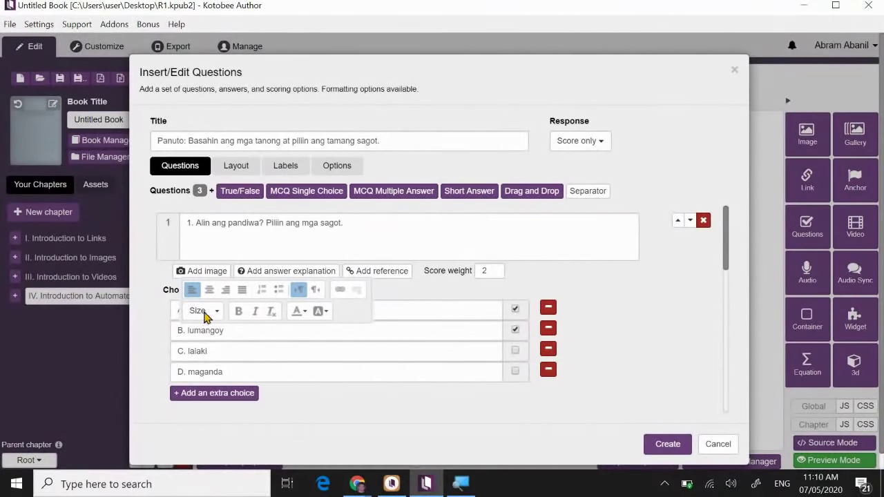
click(417, 201)
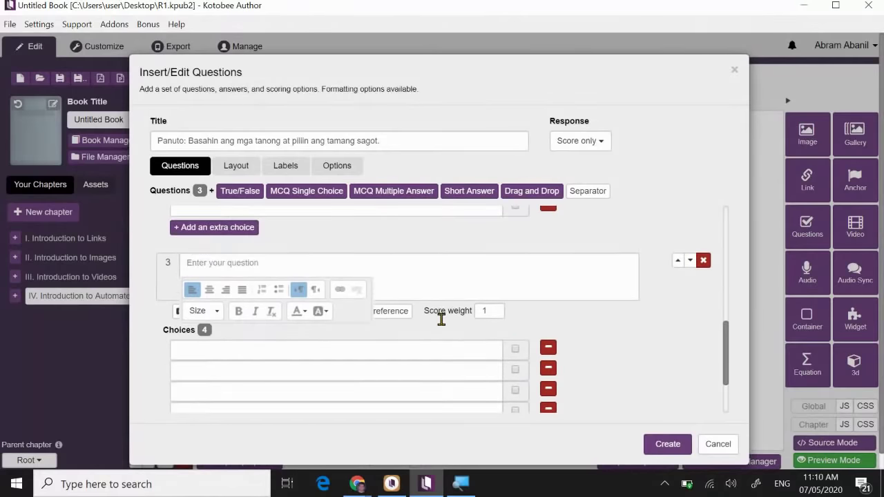
Step: Delete the blank questions 3 and 2, keeping only question 1 in the set
click(703, 261)
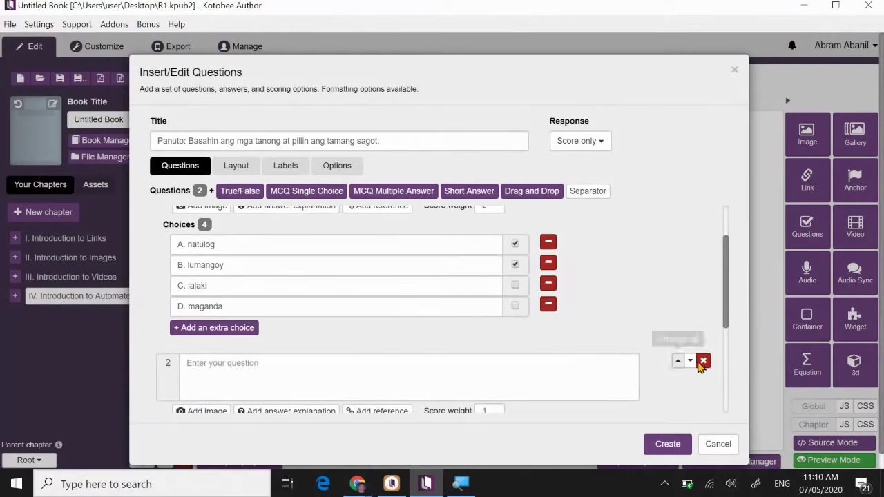
click(703, 361)
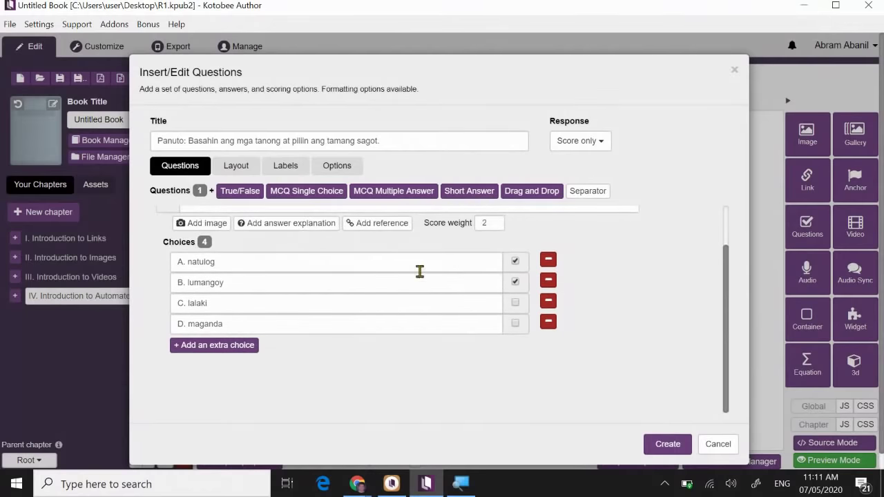
scroll(419, 270, up, 1)
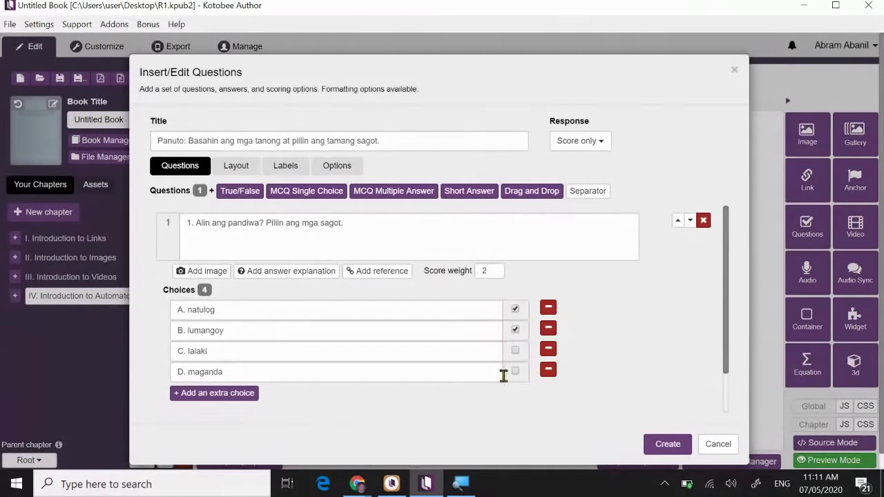
Step: Add an MCQ Single Choice question and enter "2. Ano ang pandiwa?" as its question text
click(292, 197)
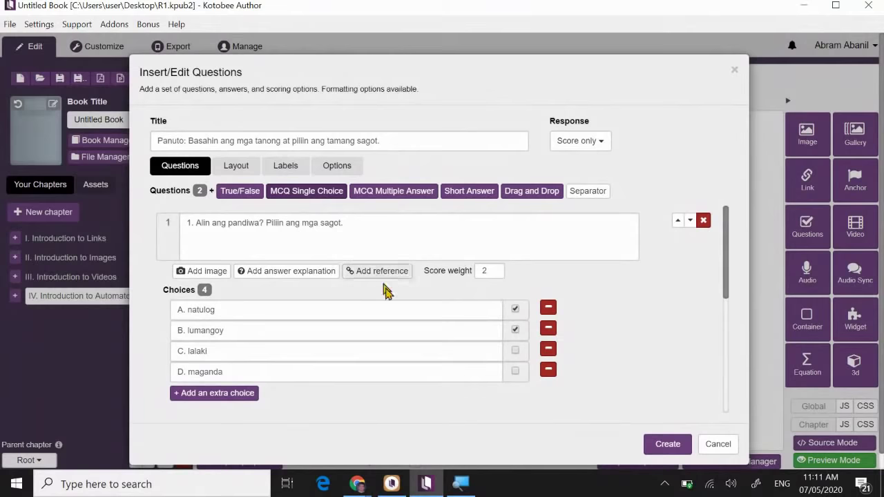
scroll(395, 335, down, 3)
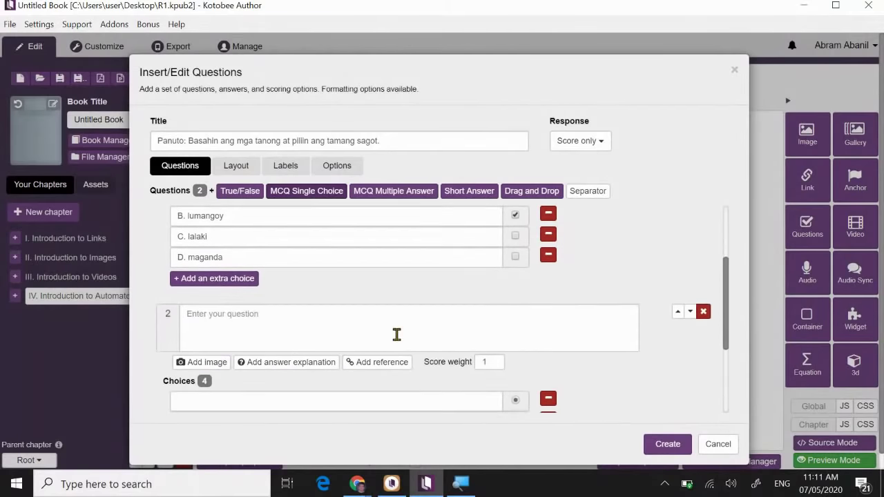
scroll(442, 309, up, 2)
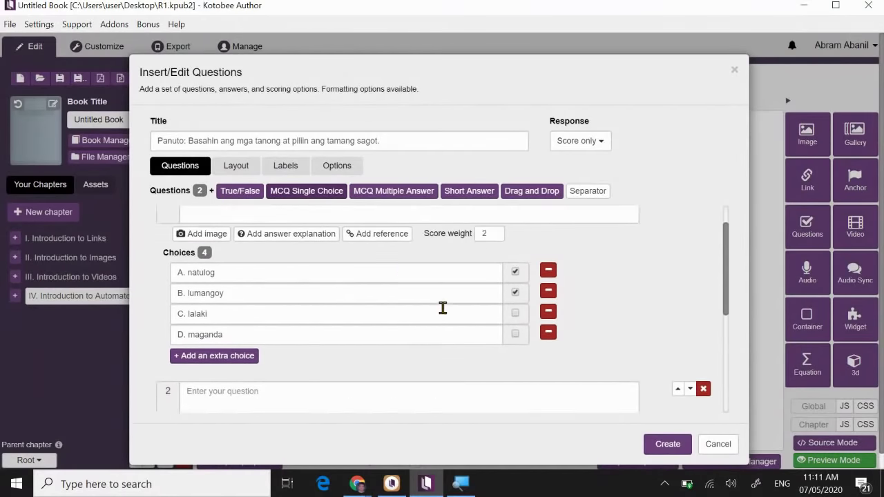
scroll(345, 321, down, 2)
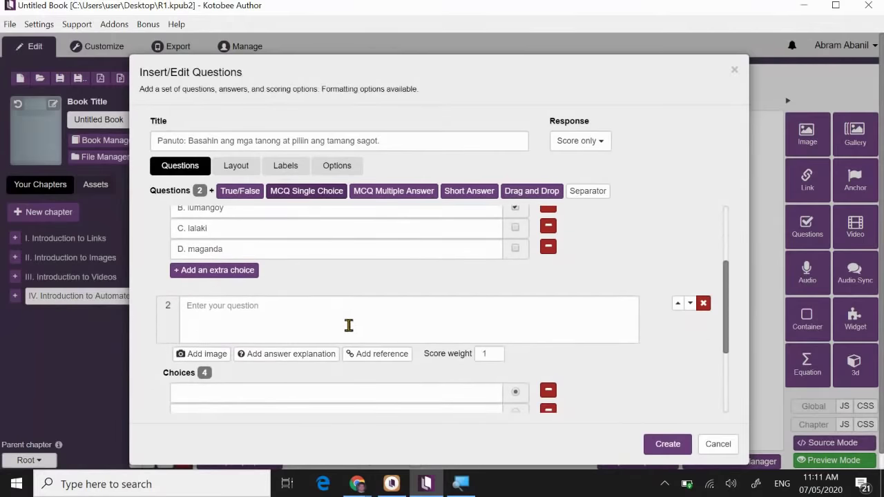
click(340, 326)
scroll(339, 328, down, 1)
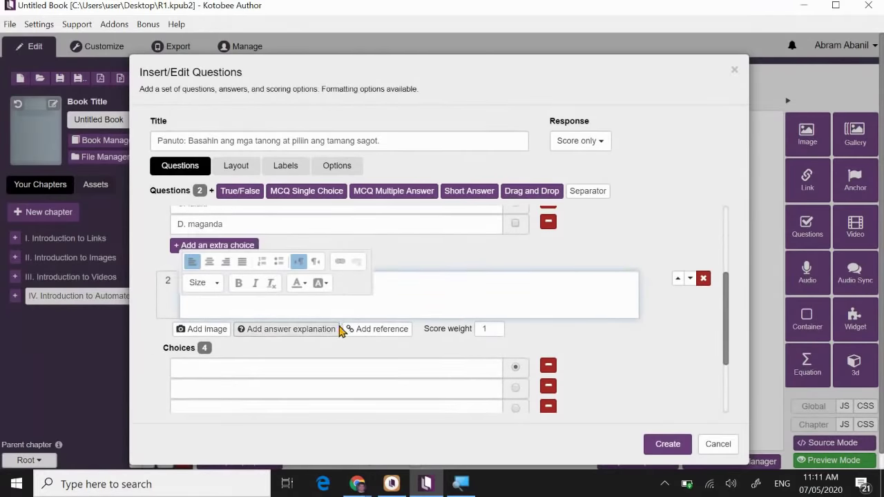
text(2)
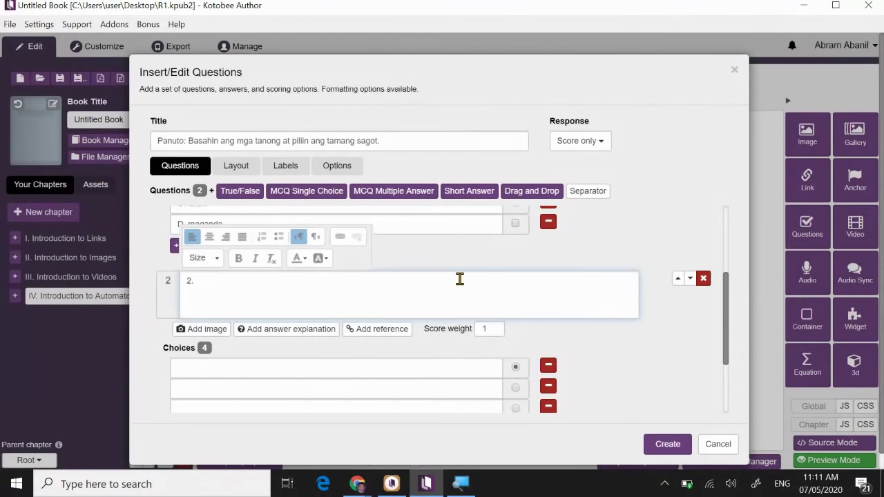
text(. Ano ang pandiwa?)
Step: Fill in question 2's first two choices: "A. Salitang naglalarawan" and "B. Salitang humahalili sa pangngalan"
click(363, 368)
text(A)
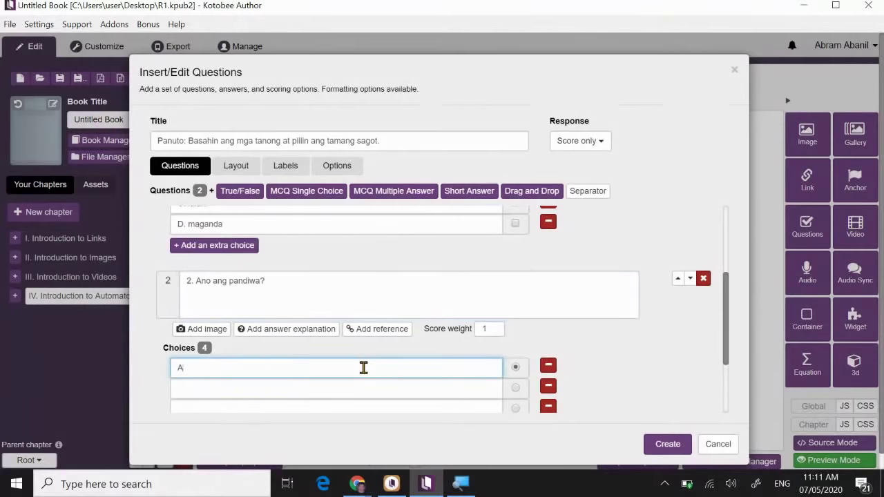
text(. Salitang naglalarawan)
scroll(364, 367, down, 3)
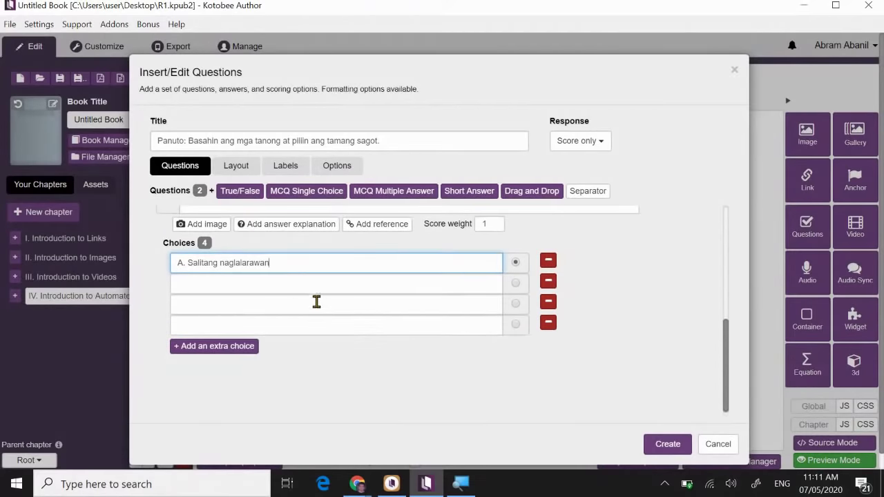
click(310, 287)
text(B. )
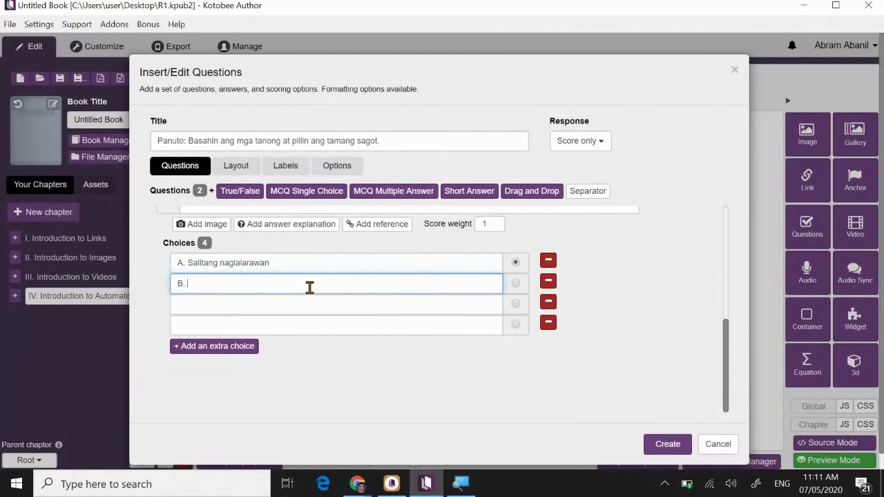
text(Salitang humahalili s)
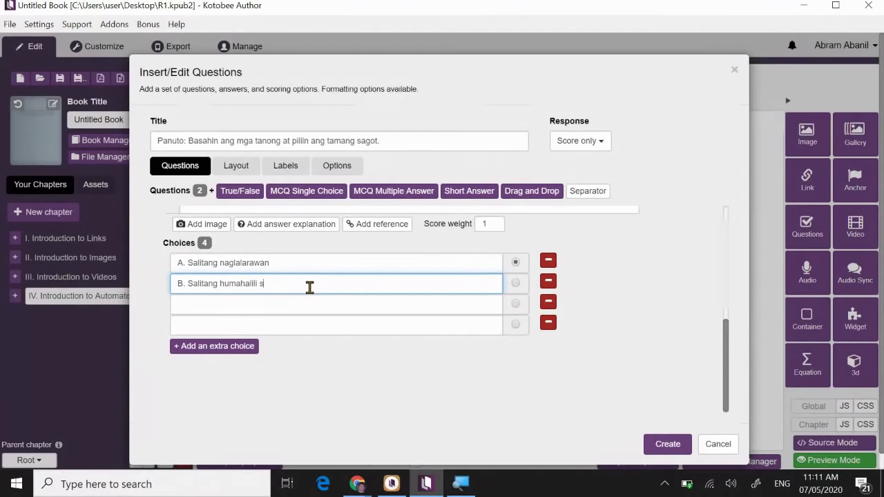
text(a pangngalan)
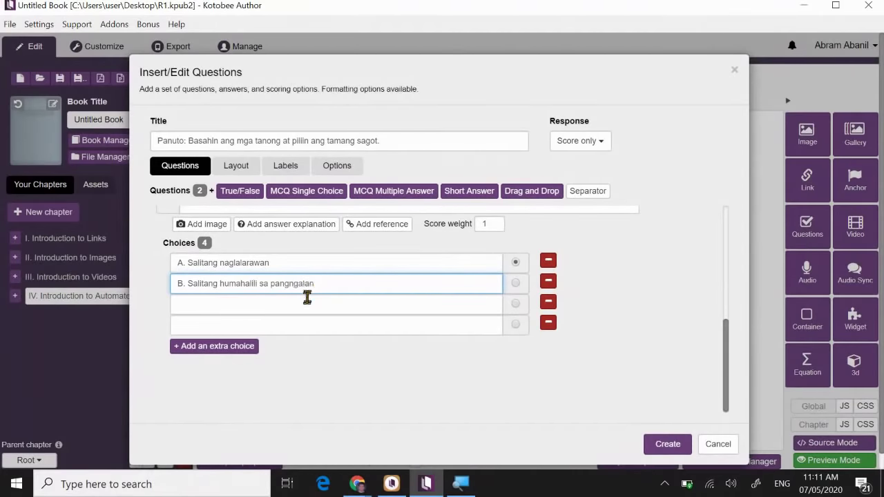
Step: Fill in question 2's last two choices: "C. Salitang kilos" and "D. Wala sa nabanggit"
click(303, 308)
text(C)
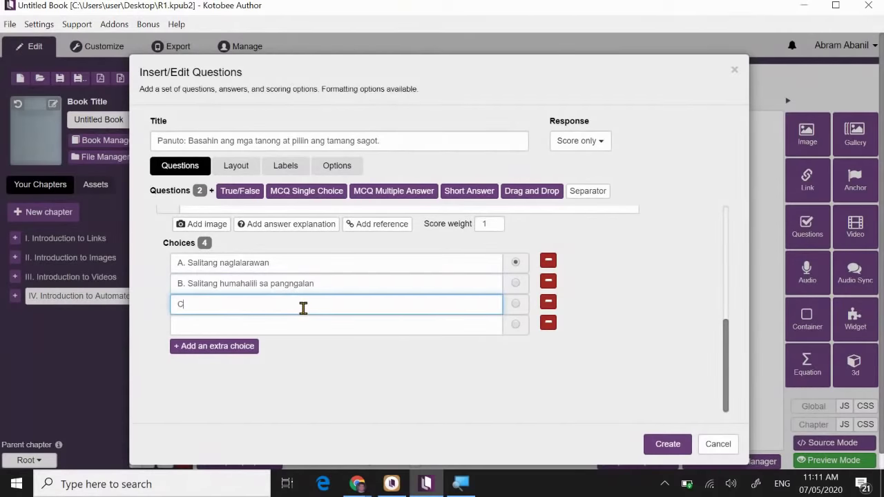
text(. Salitang kilos)
click(293, 329)
text(D)
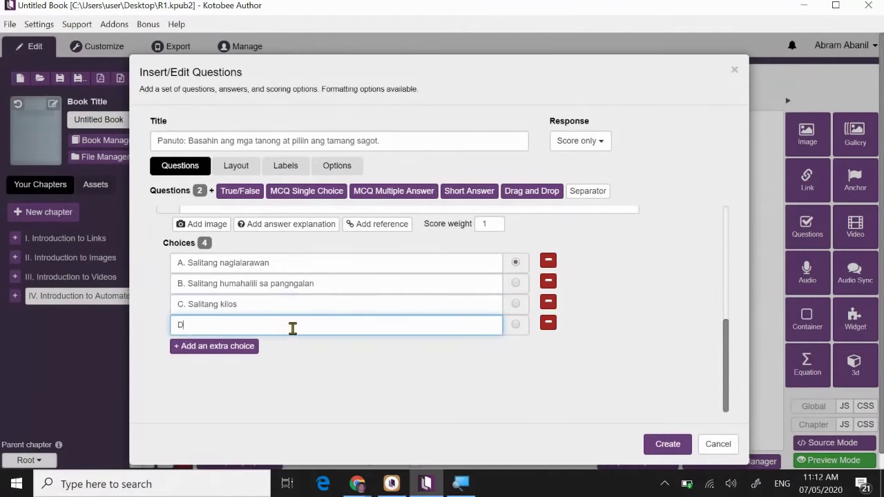
text(. Wala sa nabanggit)
Step: Mark choice C, "Salitang kilos", as the correct answer to question 2
scroll(415, 330, up, 3)
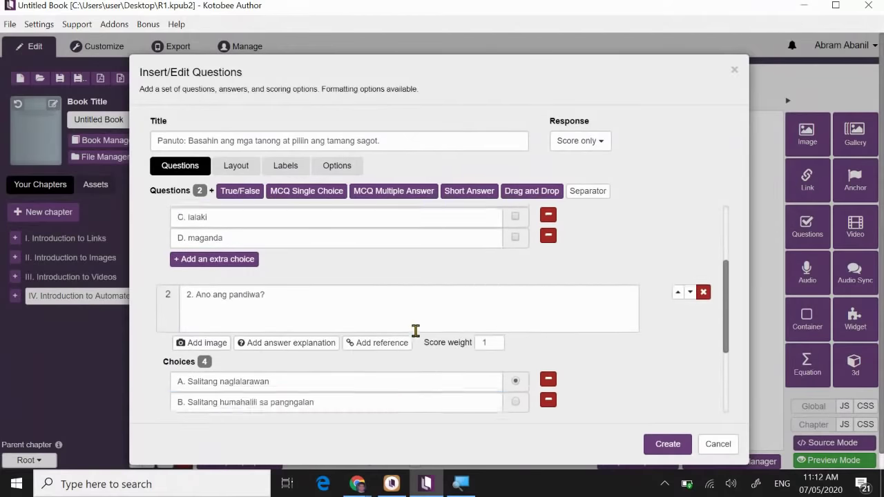
scroll(414, 330, down, 3)
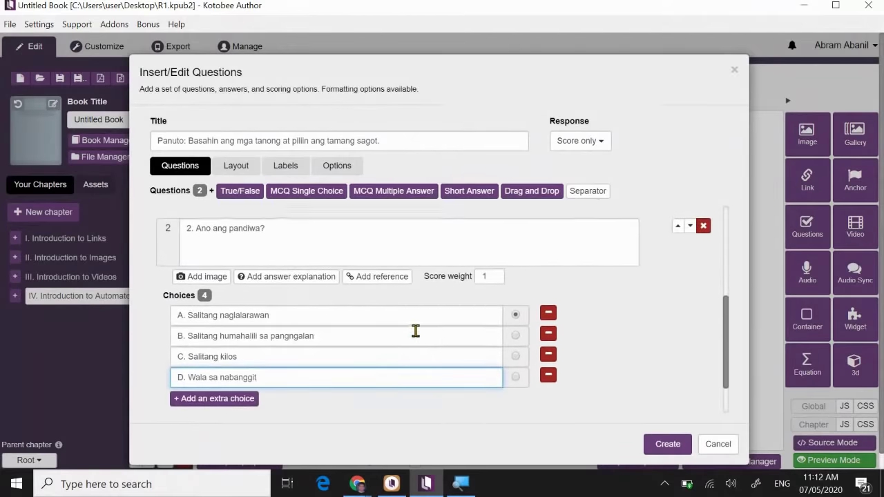
click(516, 308)
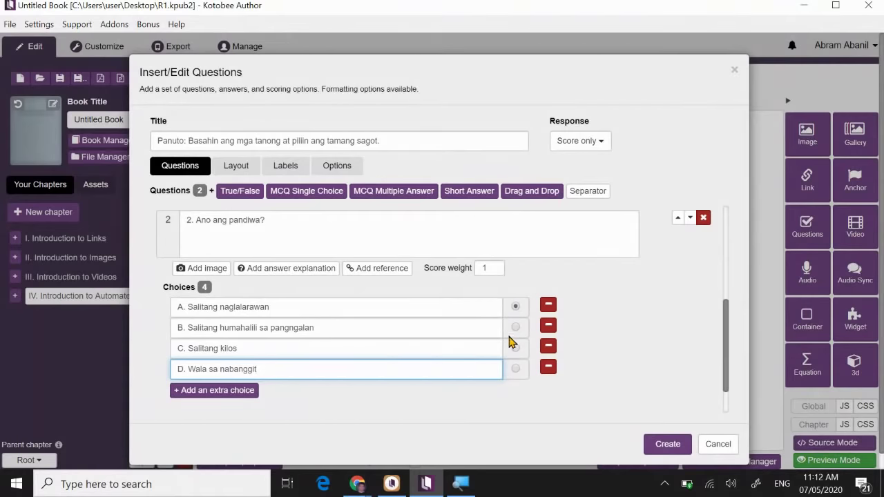
click(516, 348)
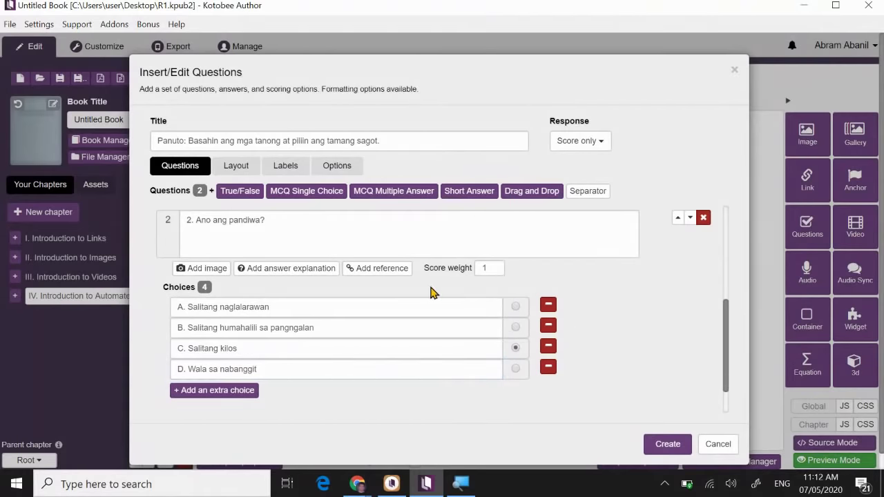
Step: Review the question texts, choices, marked answers and score weights of questions 1 and 2
scroll(431, 292, up, 1)
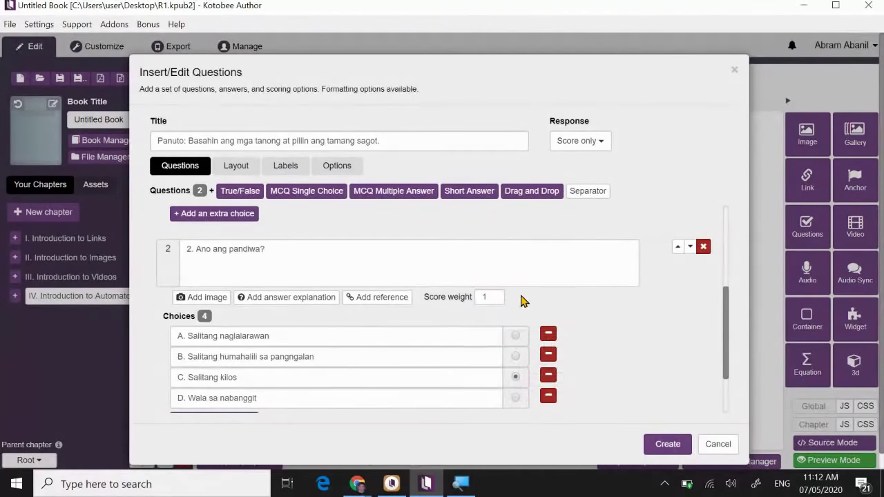
scroll(522, 300, up, 3)
scroll(521, 300, up, 2)
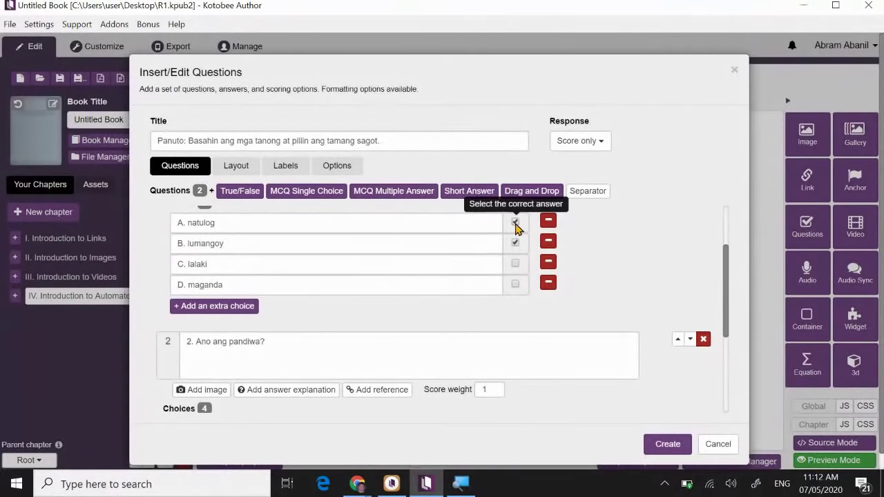
scroll(509, 345, down, 8)
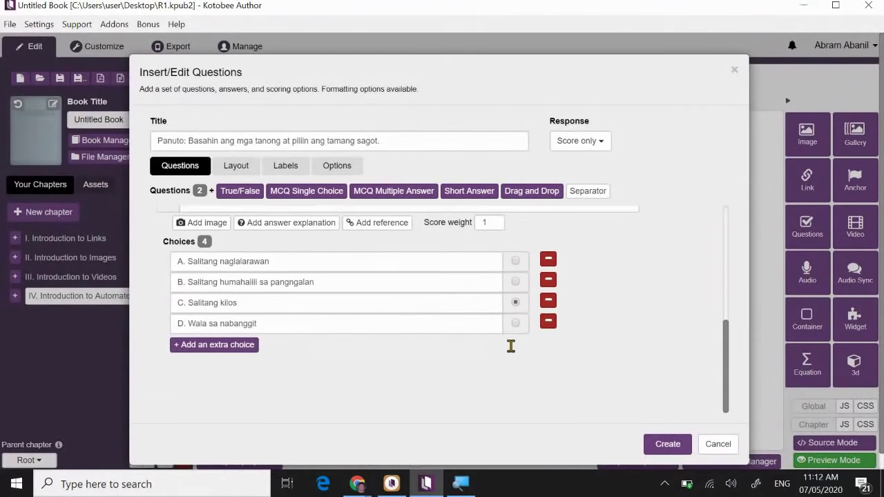
scroll(512, 353, up, 2)
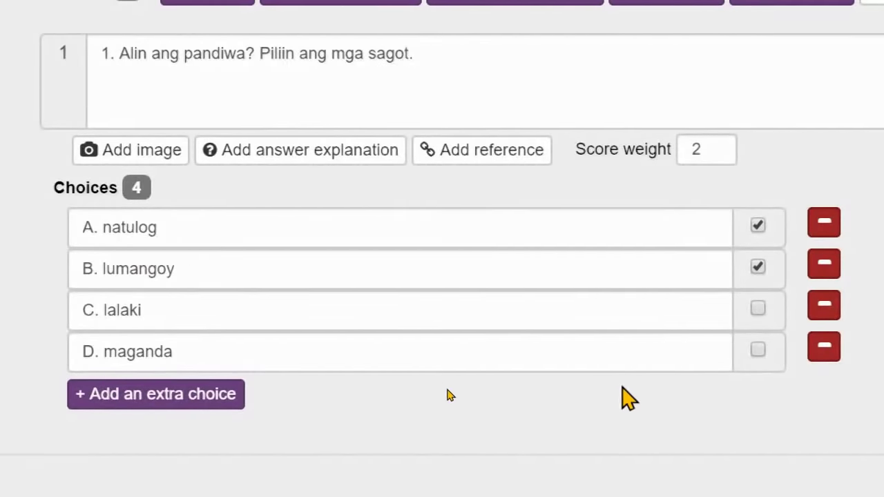
scroll(448, 395, down, 6)
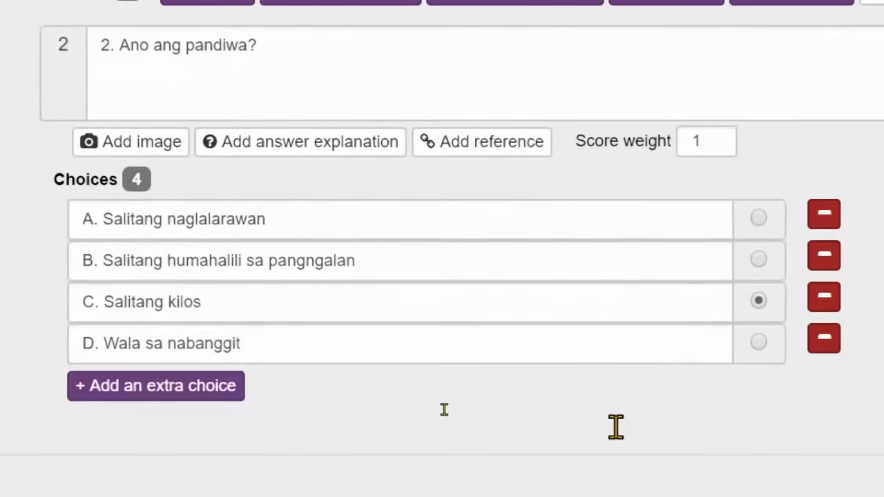
scroll(446, 414, up, 1)
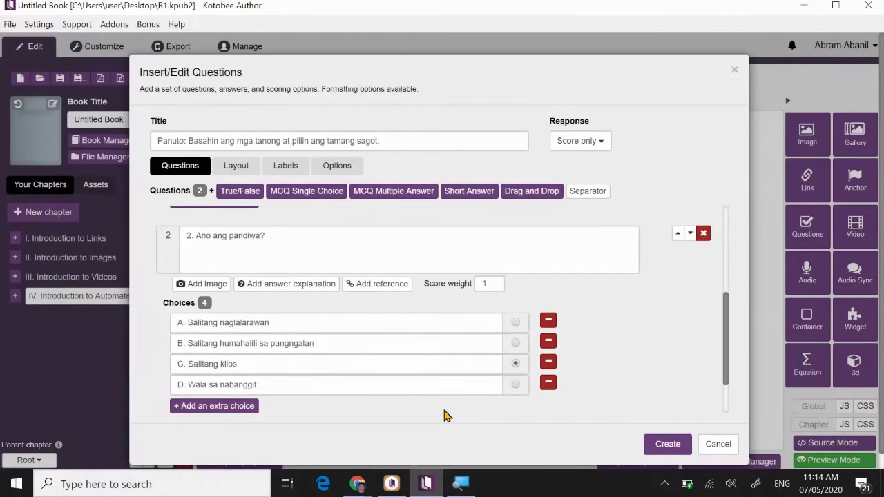
scroll(280, 259, up, 1)
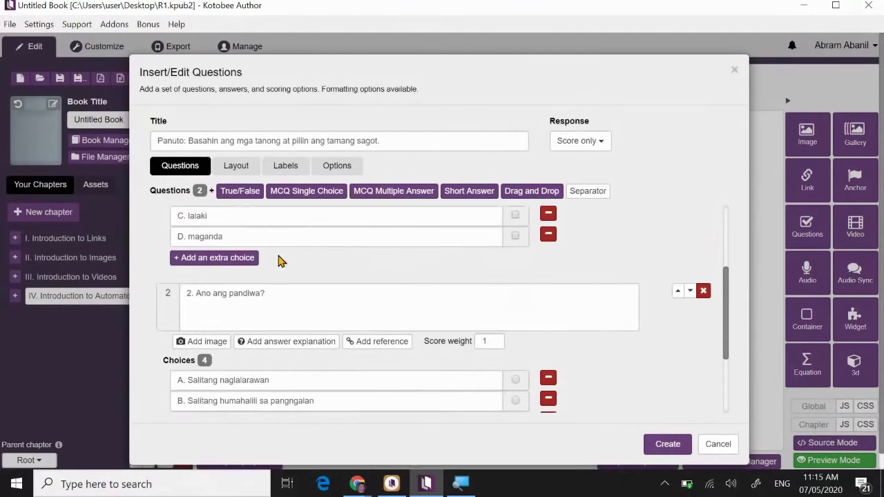
scroll(280, 259, up, 2)
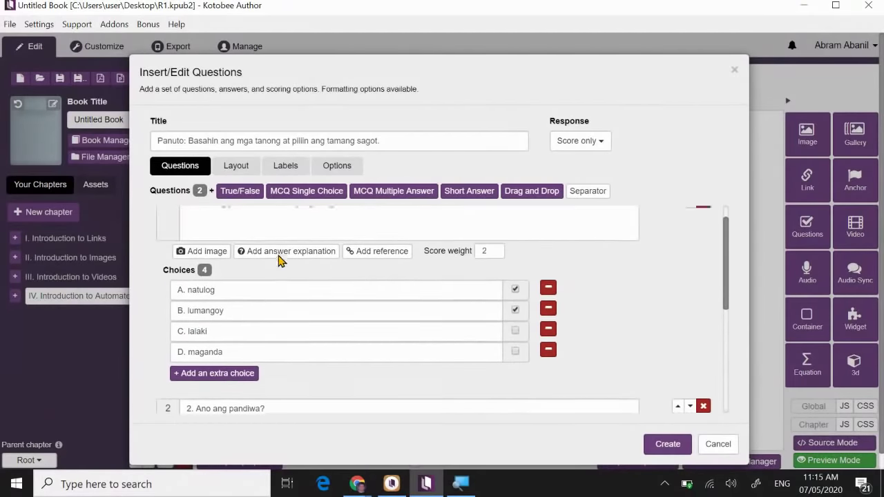
scroll(280, 259, up, 1)
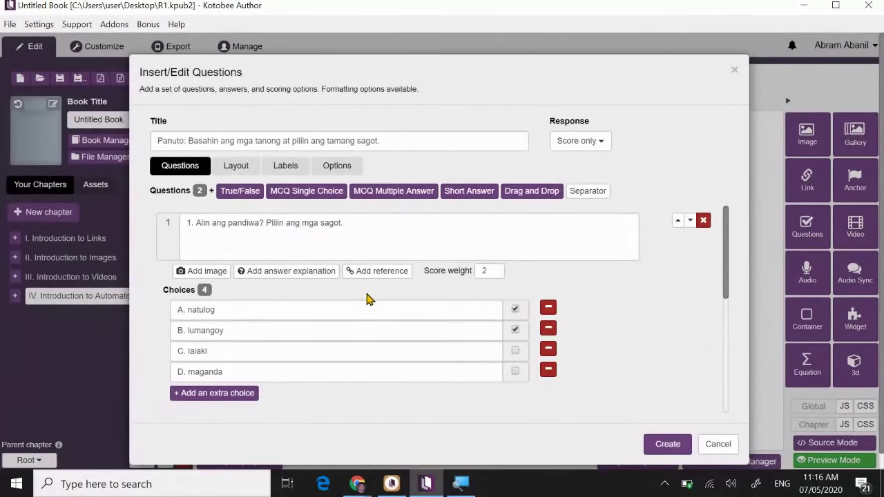
scroll(596, 288, down, 2)
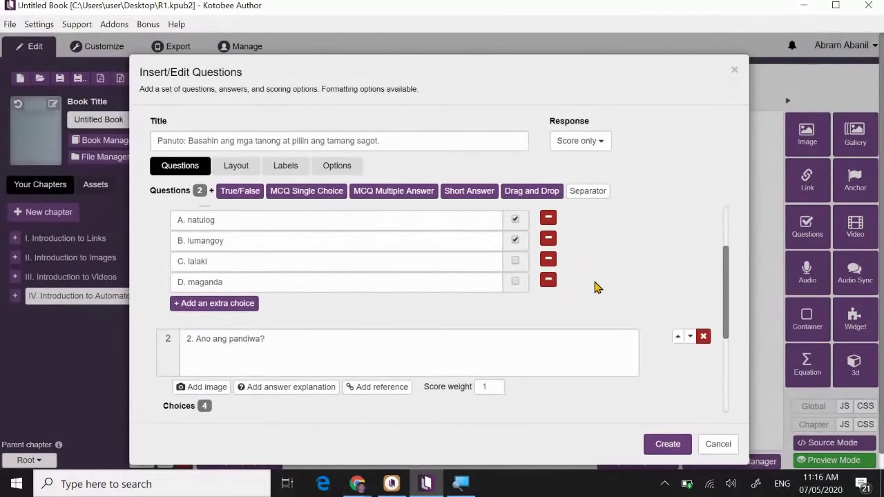
scroll(596, 288, down, 4)
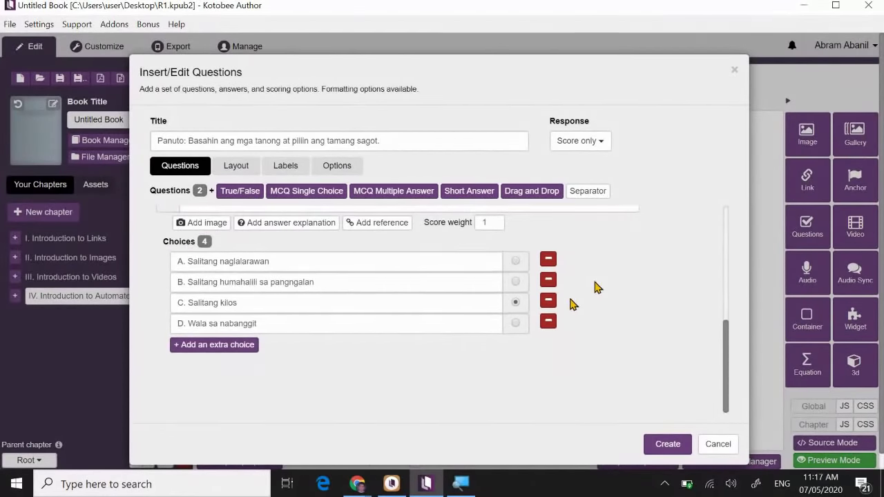
scroll(591, 301, up, 2)
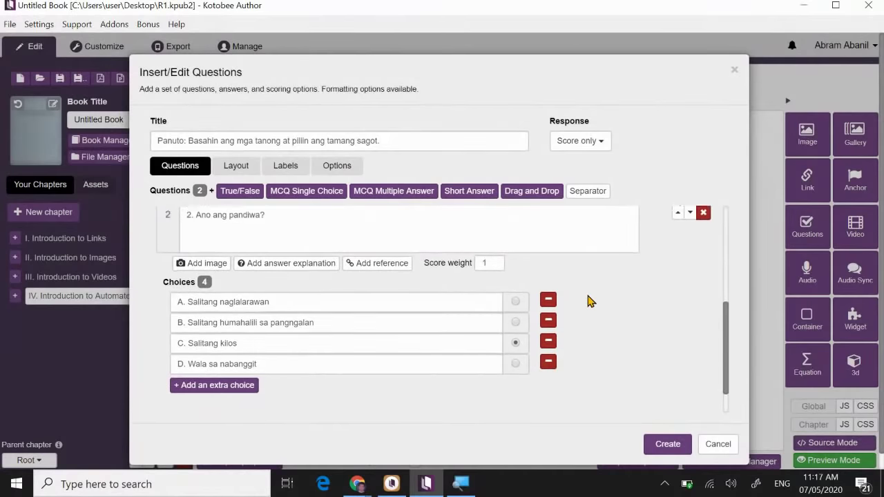
scroll(591, 301, down, 2)
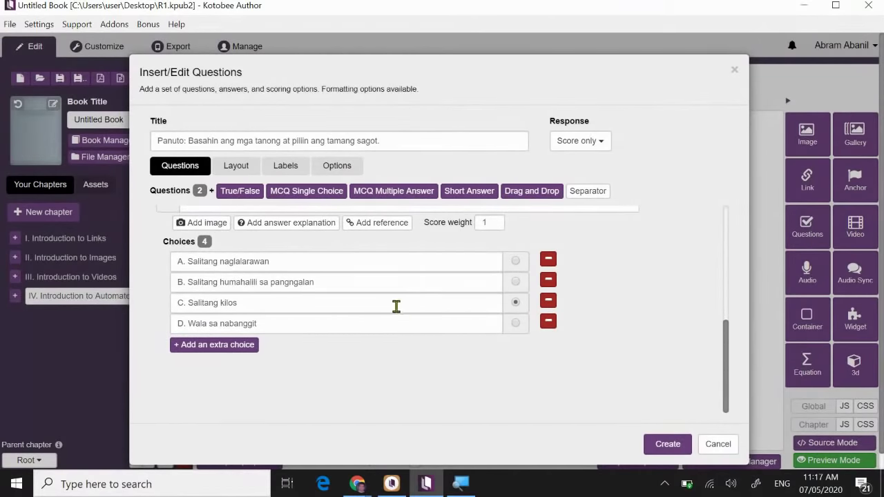
scroll(399, 310, up, 2)
scroll(402, 311, up, 3)
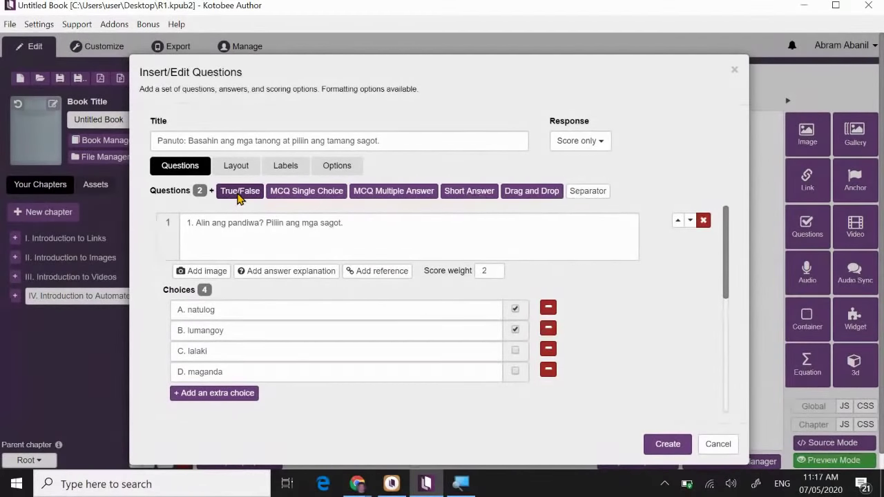
Step: Add a True/False question and enter "3. Ang salitang matutulog ay isang kilos para sa panghinaharap." as its question text
click(239, 193)
scroll(502, 409, down, 5)
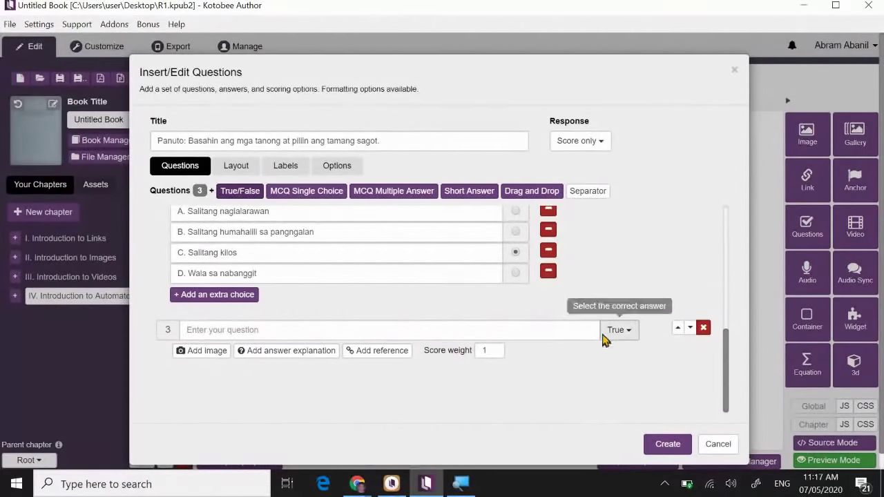
click(393, 329)
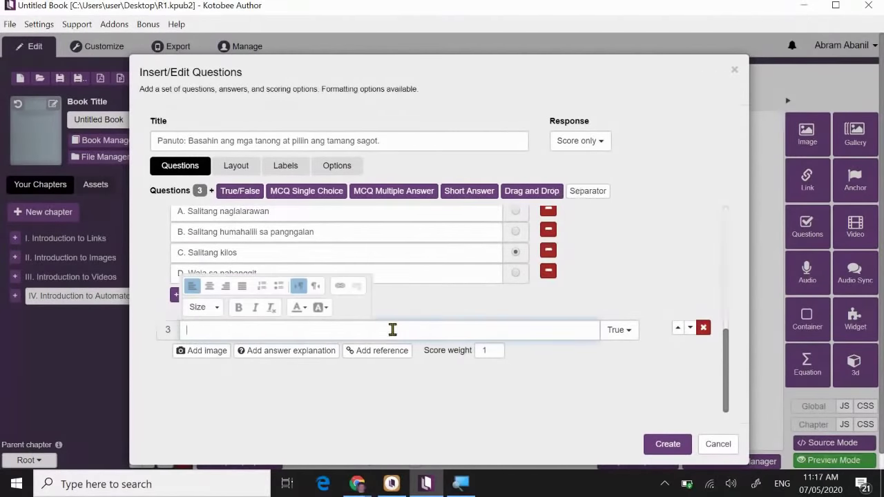
text(3.)
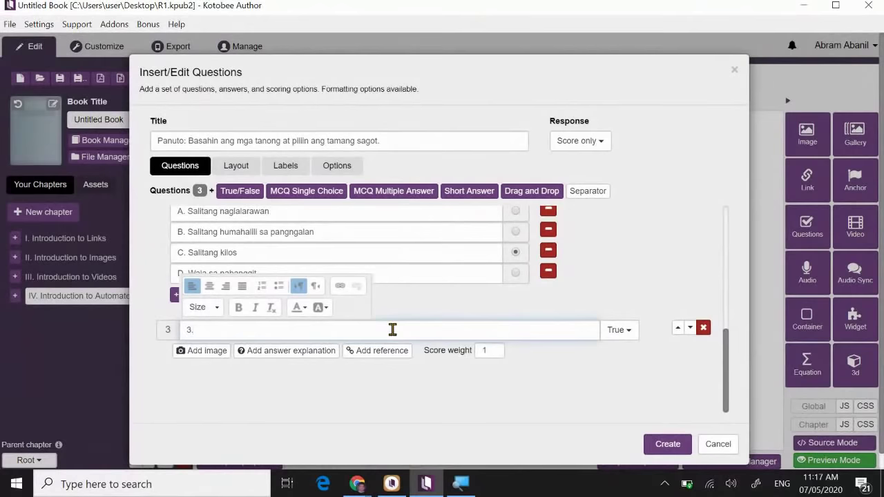
text( Ang salitang matutulog ay)
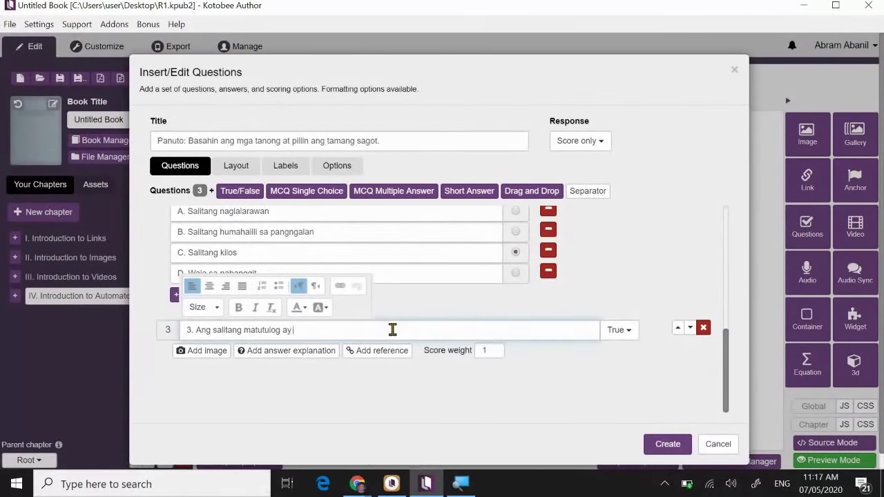
text( isang pa)
key(BackSpace)
text(kilos na ginaw)
key(BackSpace)
key(BackSpace)
key(BackSpace)
key(BackSpace)
text(para)
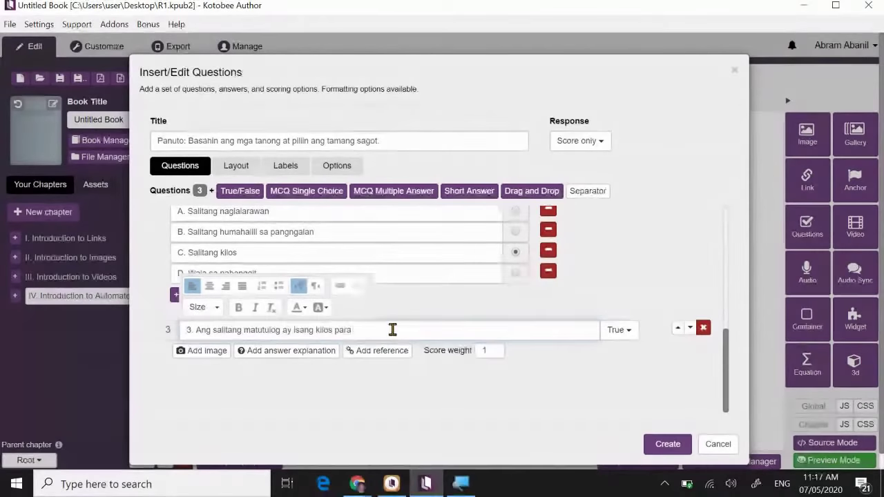
text( sa panghina)
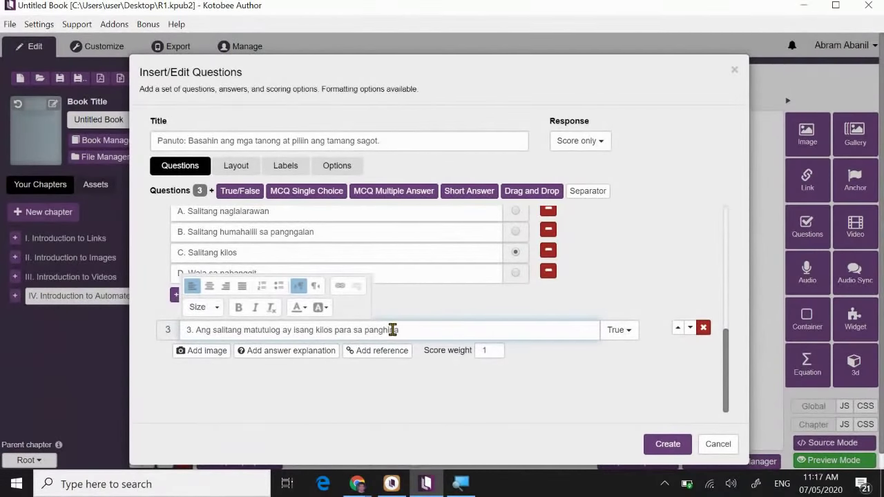
text(harap)
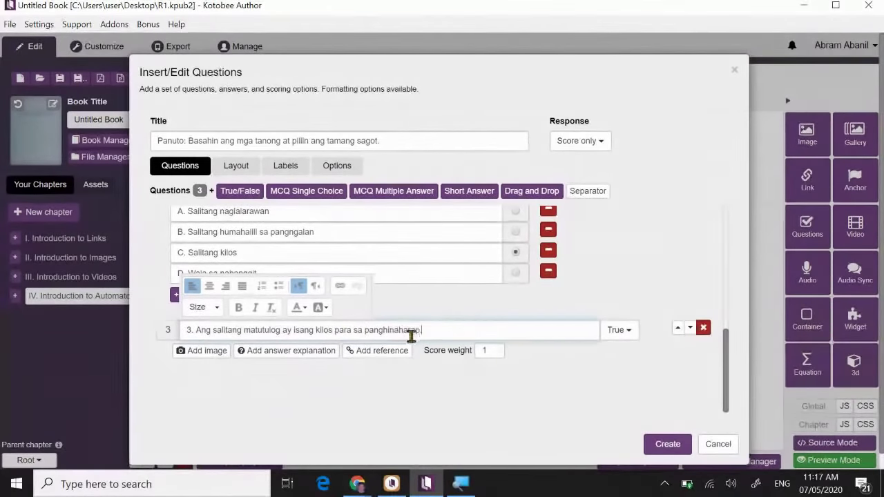
text(.)
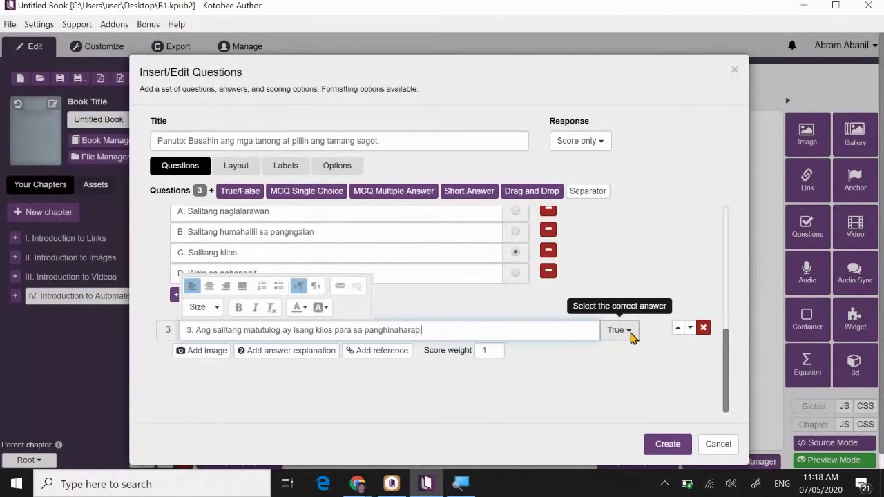
Step: Rename question 3's answer choices to "Tama" for the first and "Mali" for the second
click(630, 332)
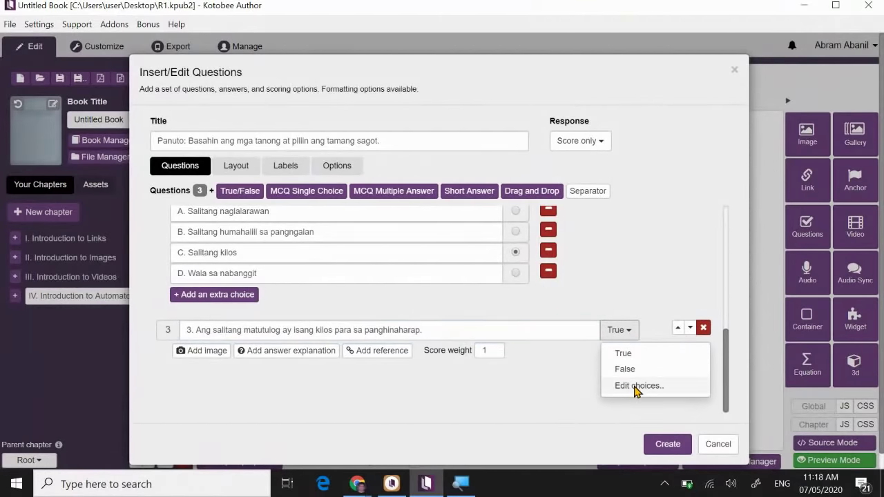
click(636, 388)
scroll(398, 361, down, 1)
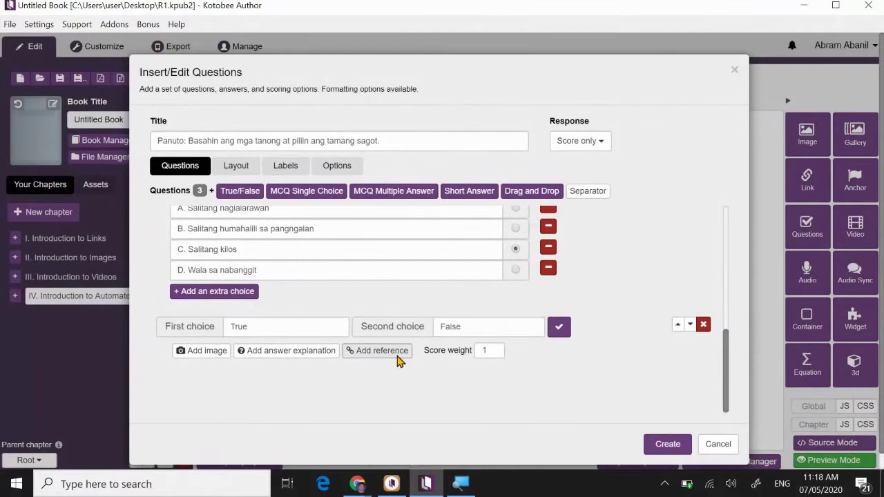
drag(255, 326, 207, 335)
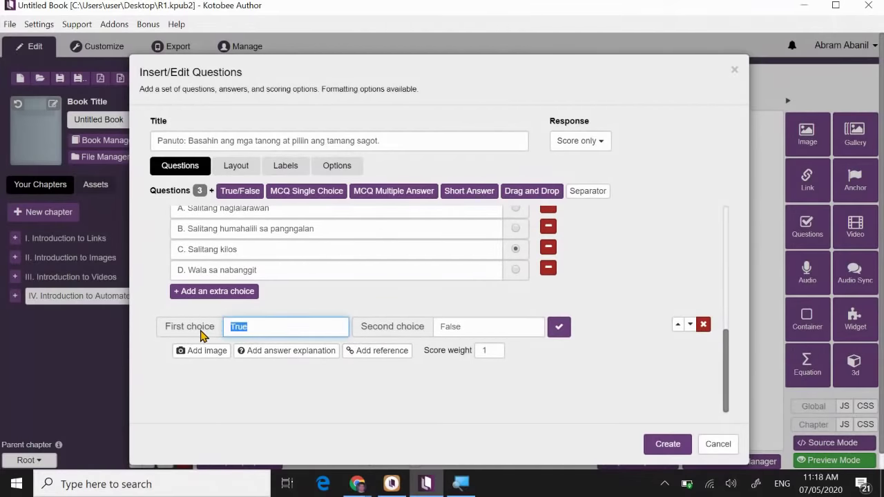
text(Tama)
drag(465, 331, 397, 324)
text(Mali)
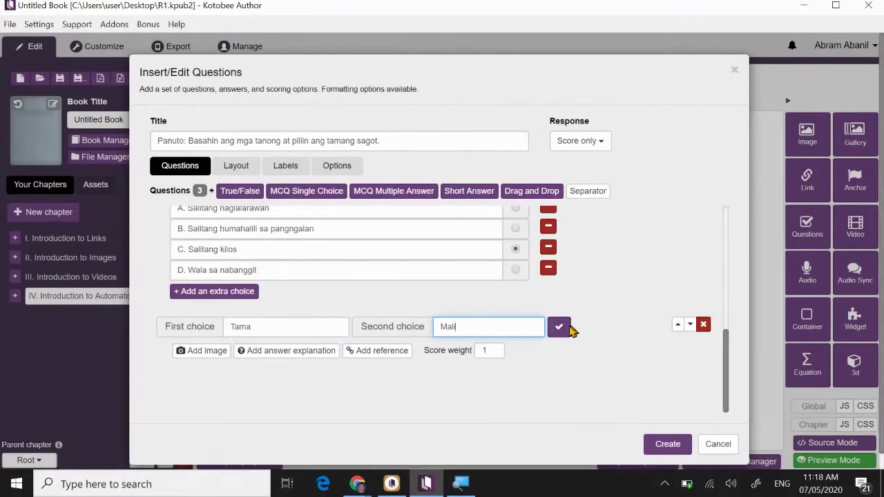
click(559, 327)
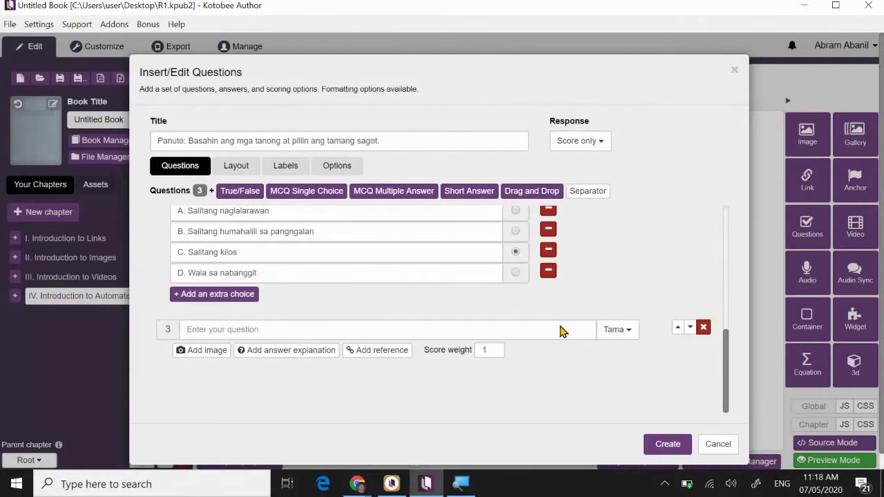
Step: Try "True" and "False" as question 3's choice labels and restore them to "Tama" and "Mali"
click(629, 330)
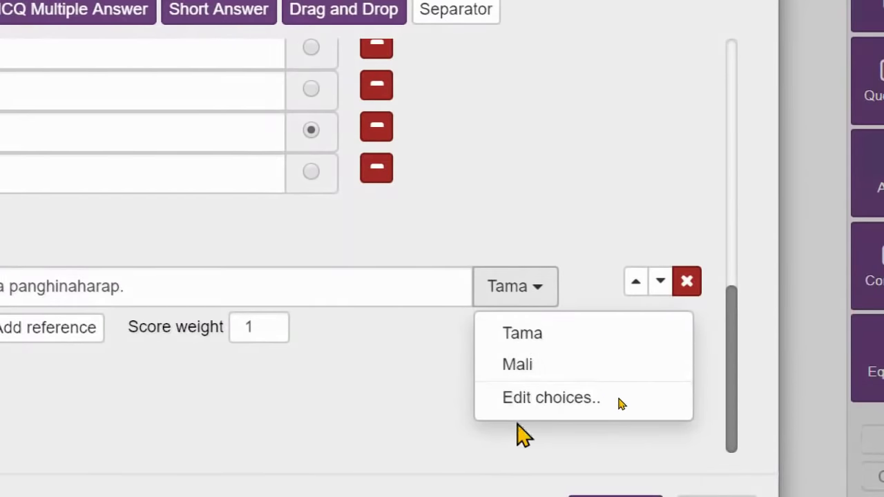
click(522, 402)
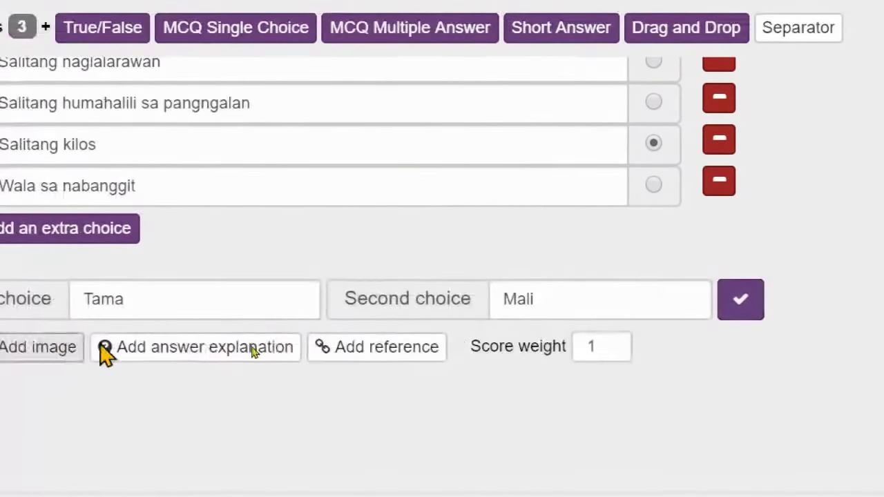
click(115, 299)
key(ctrl+a)
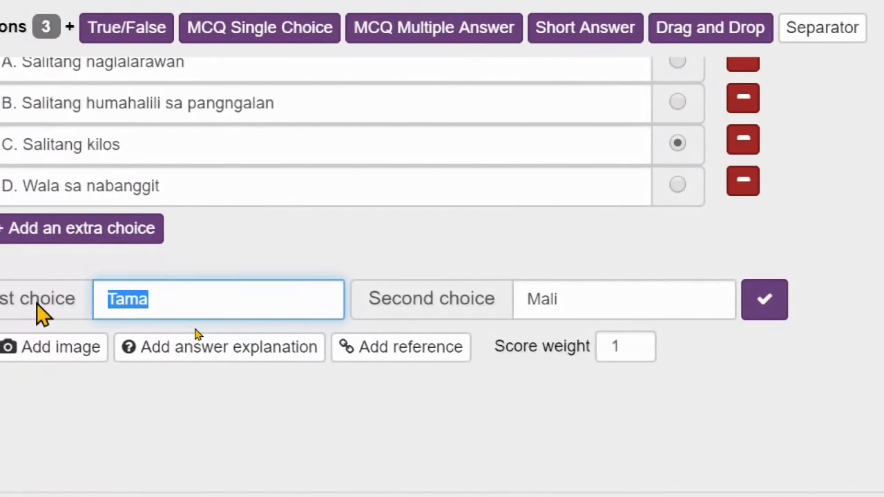
text(True)
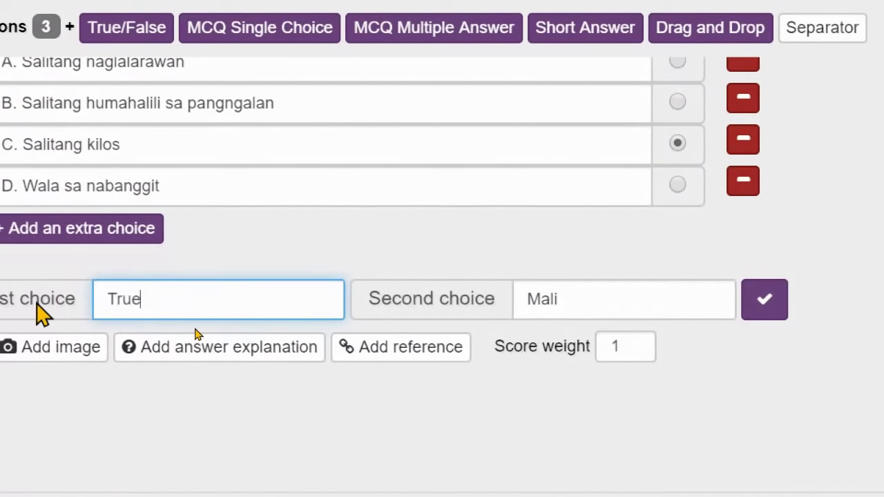
key(ctrl+a)
text(Tama)
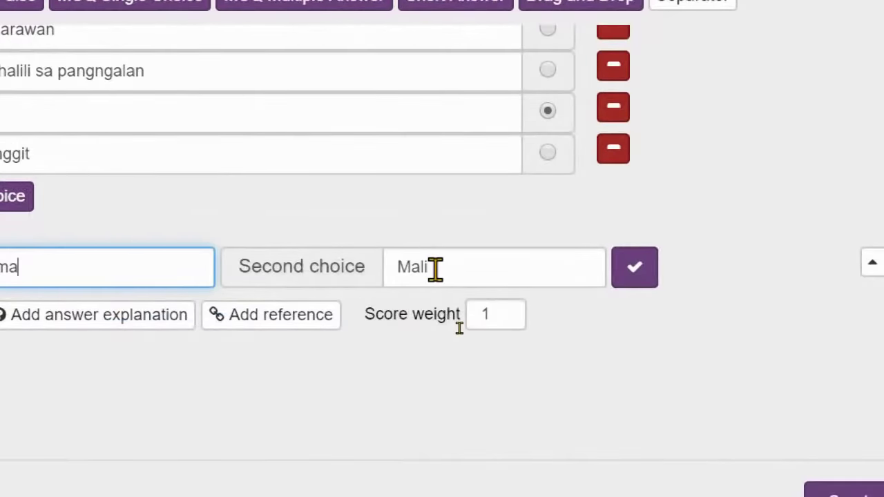
click(435, 270)
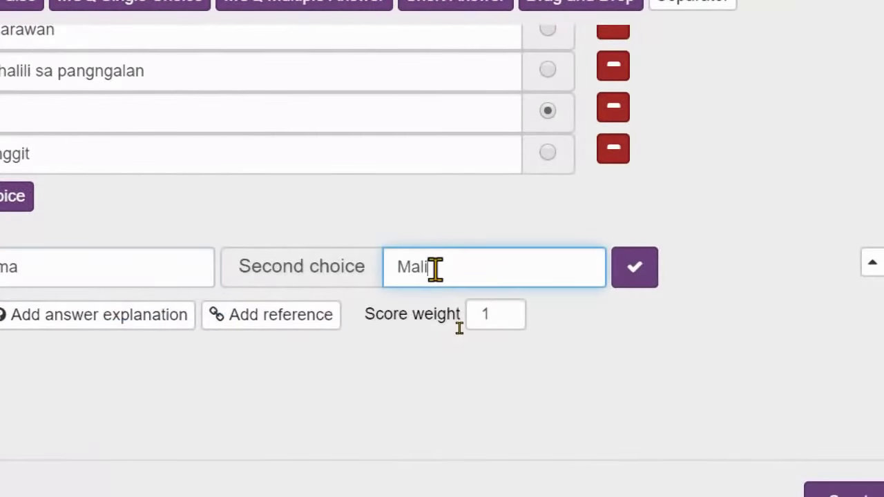
key(ctrl+a)
text(False)
key(ctrl+a)
text(Mali)
click(632, 276)
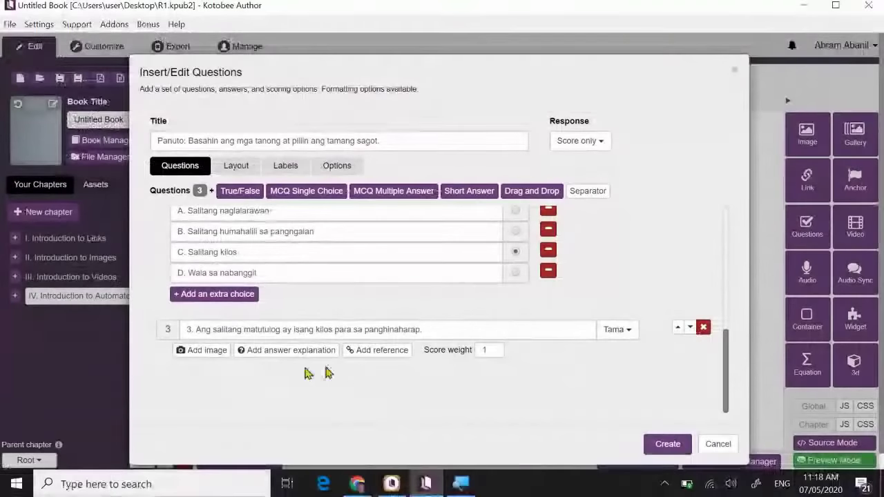
Step: Try Mali as question 3's correct answer and set it back to Tama
click(427, 330)
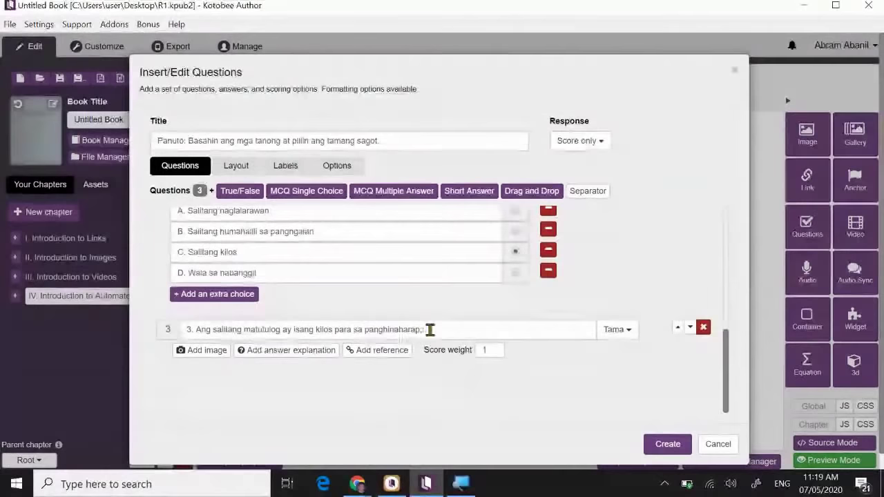
click(628, 330)
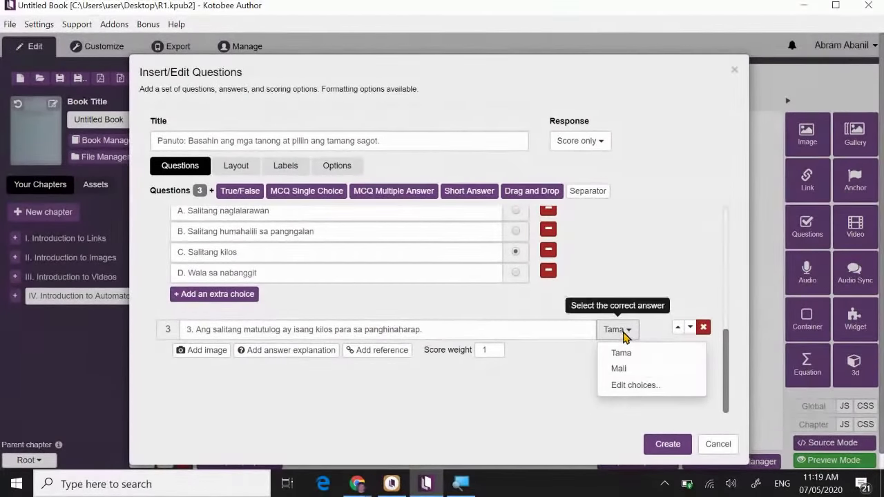
click(619, 369)
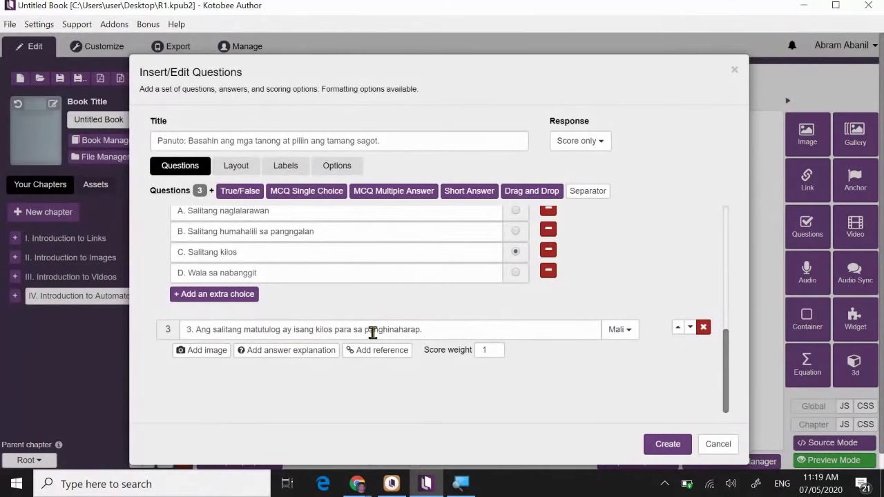
click(631, 333)
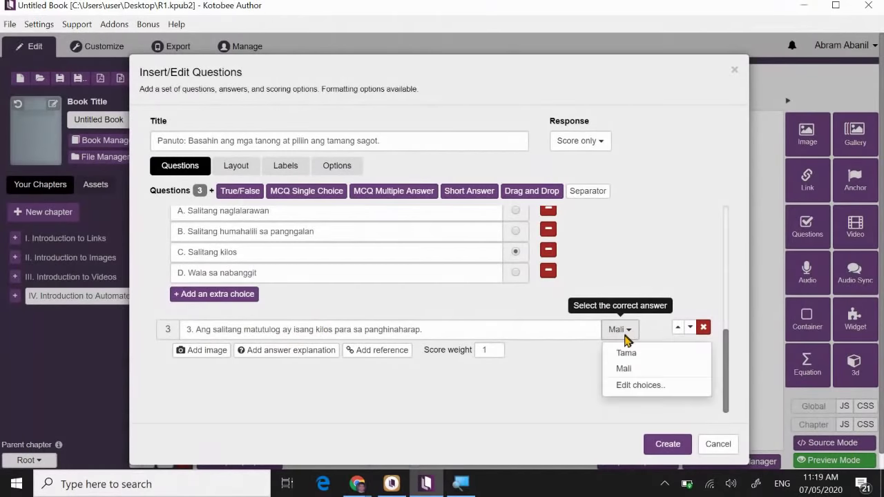
click(624, 355)
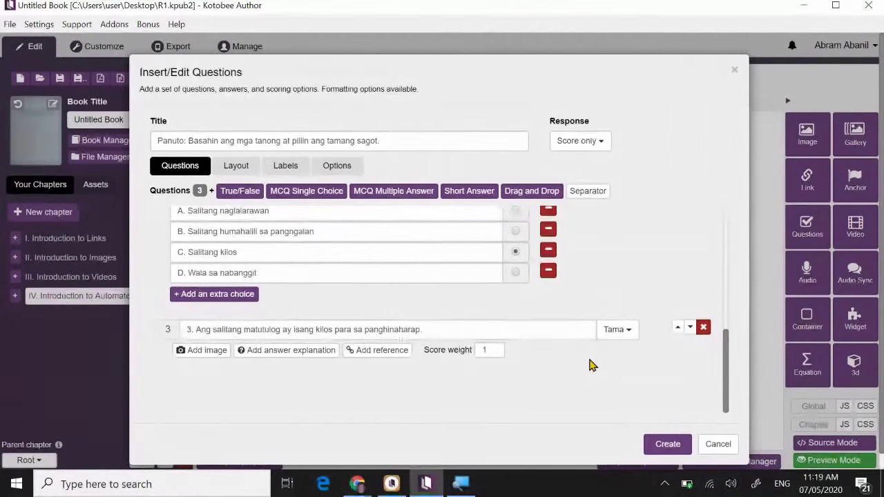
click(630, 335)
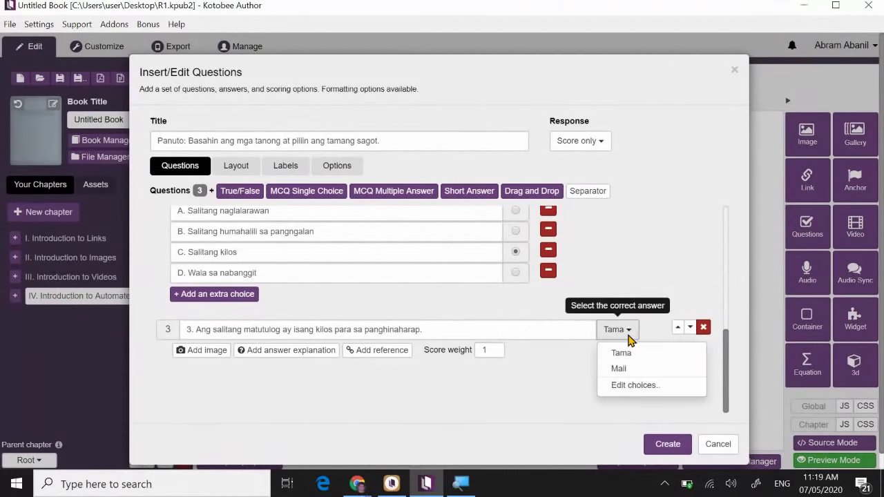
click(632, 385)
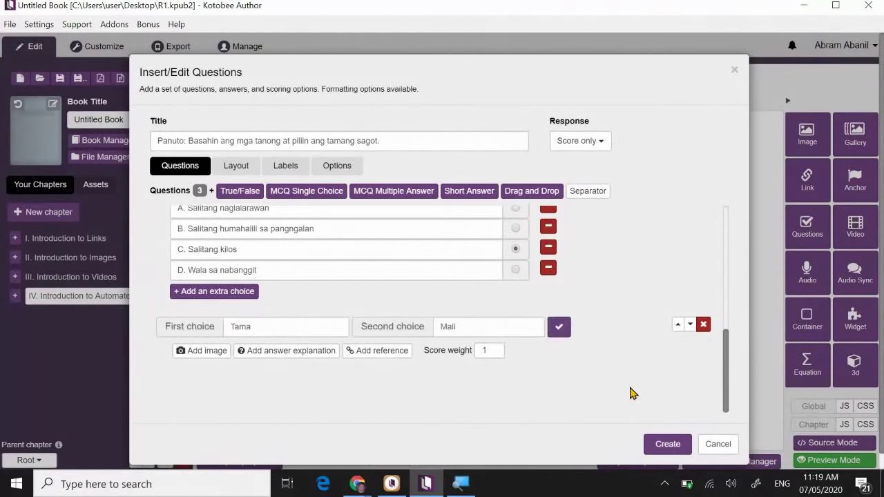
click(560, 328)
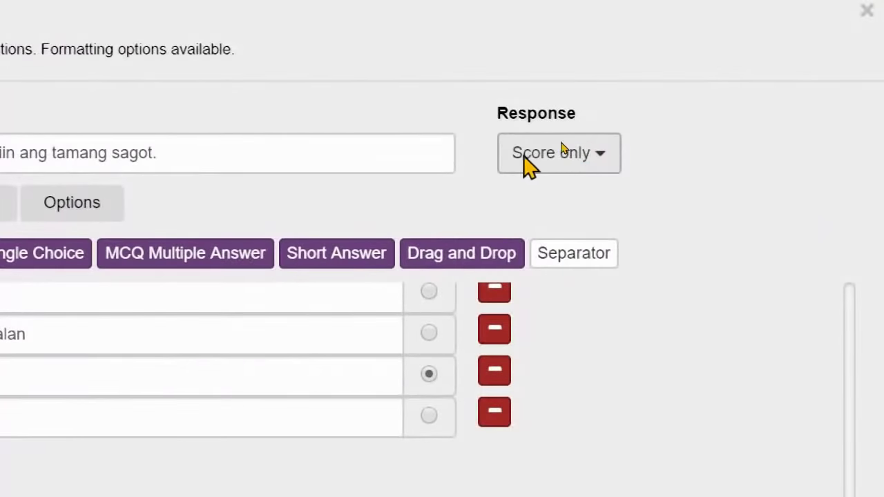
Step: Set the question set's response to "Score and answer report"
click(599, 155)
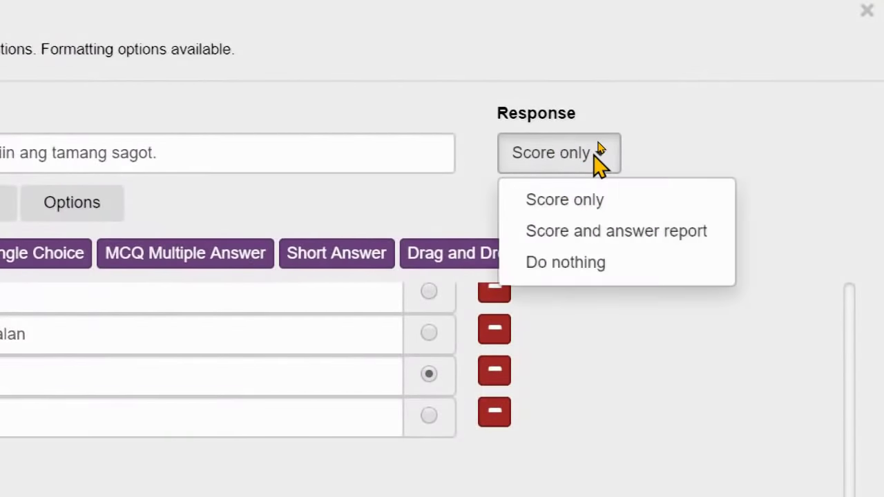
click(584, 234)
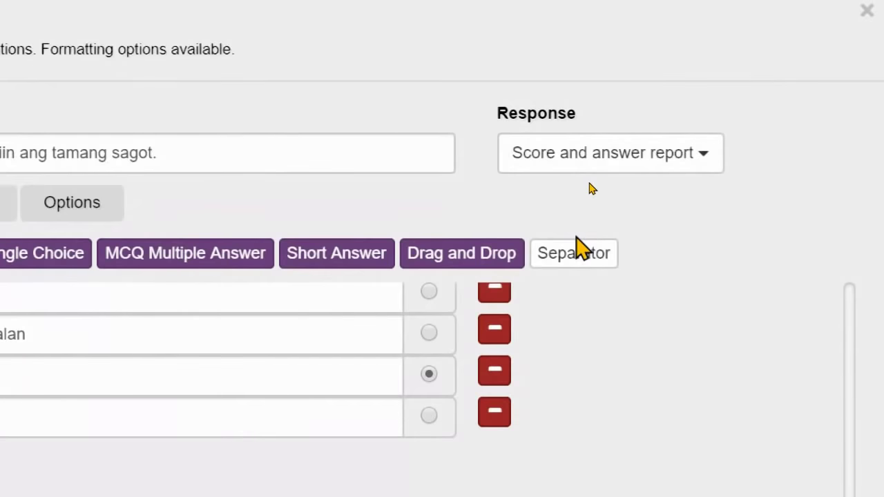
click(687, 159)
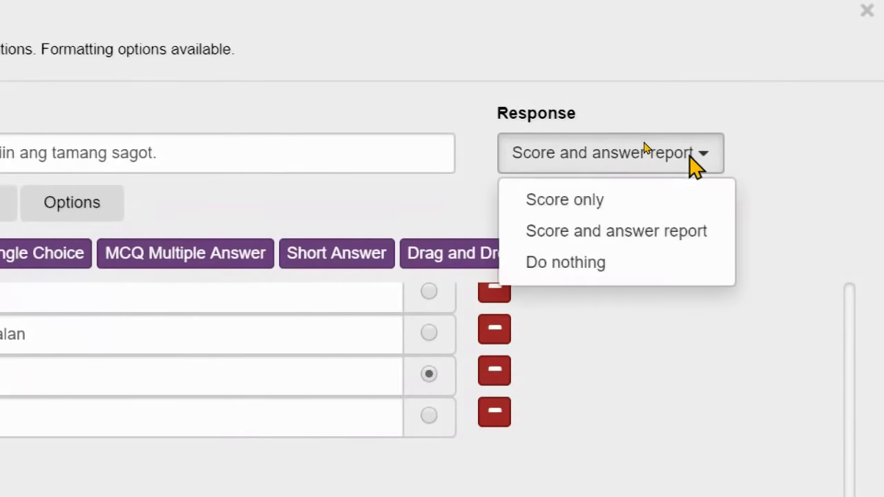
click(546, 202)
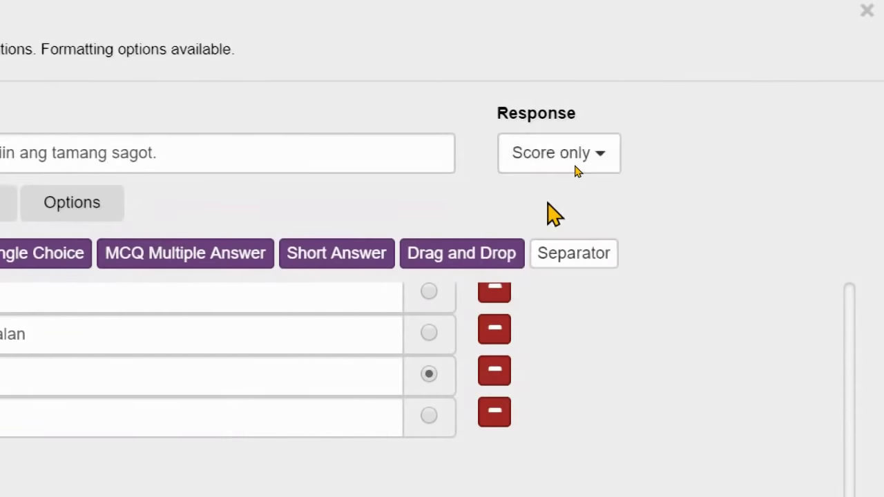
click(584, 154)
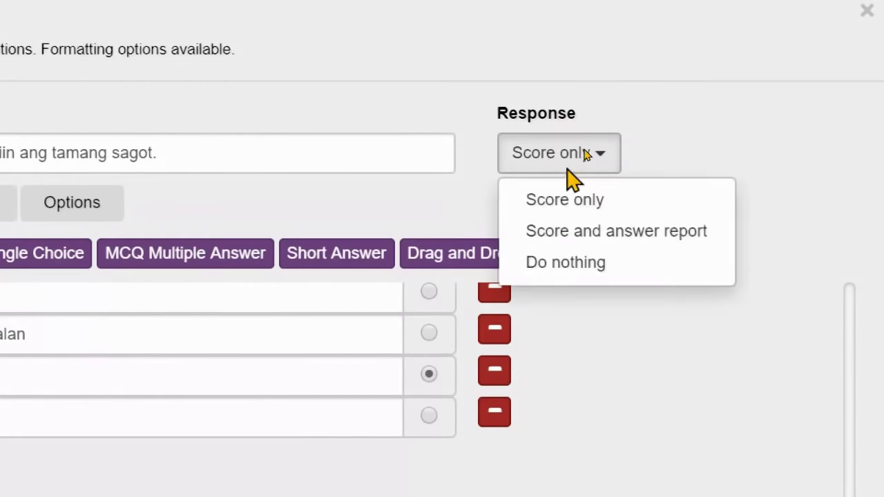
click(549, 238)
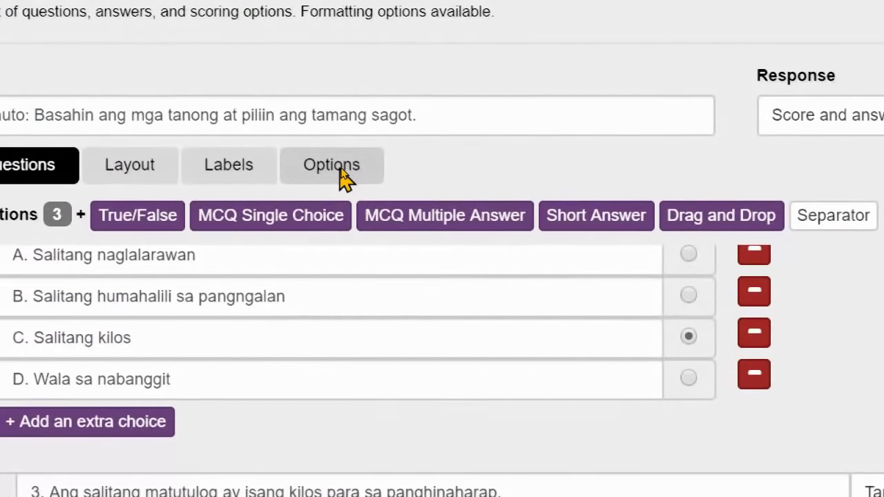
Step: In the question set's options, set the number of questions to 3, total score to 4 and passing score to 2
click(343, 179)
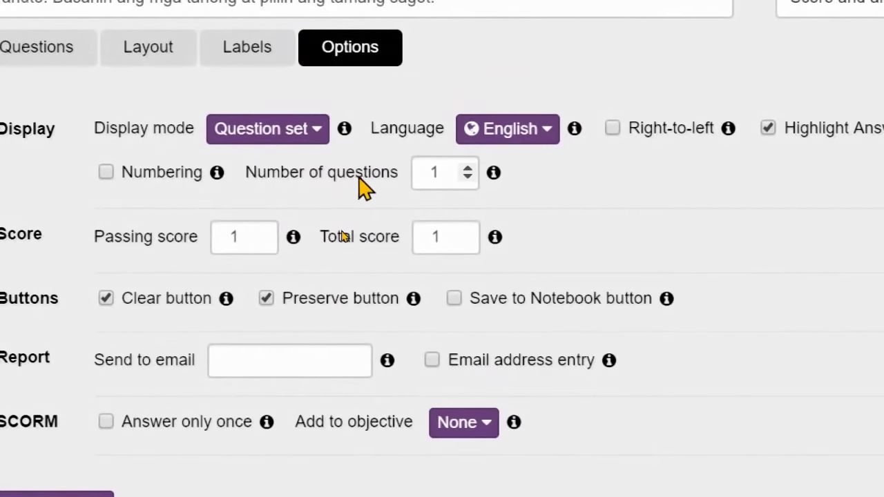
click(440, 171)
text(3)
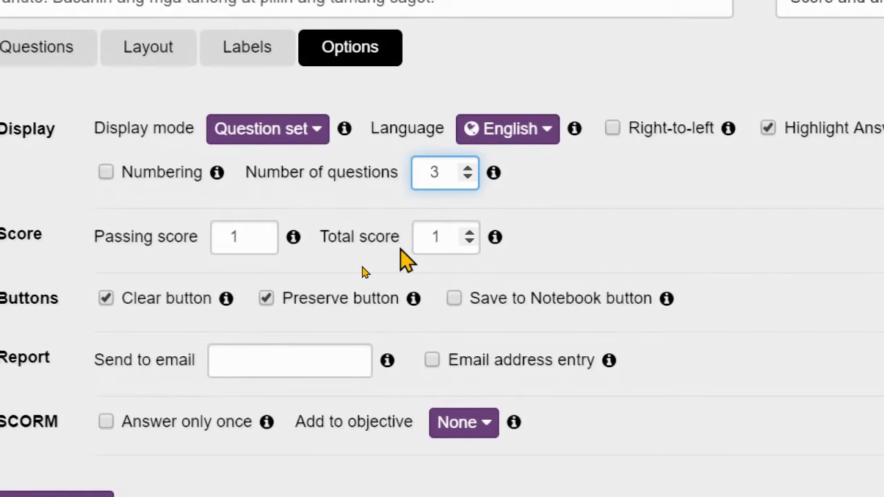
click(449, 238)
key(BackSpace)
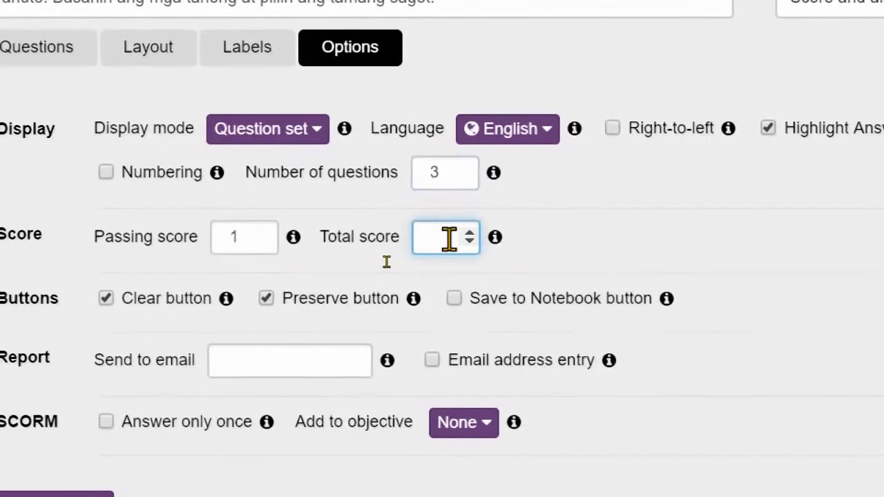
text(4)
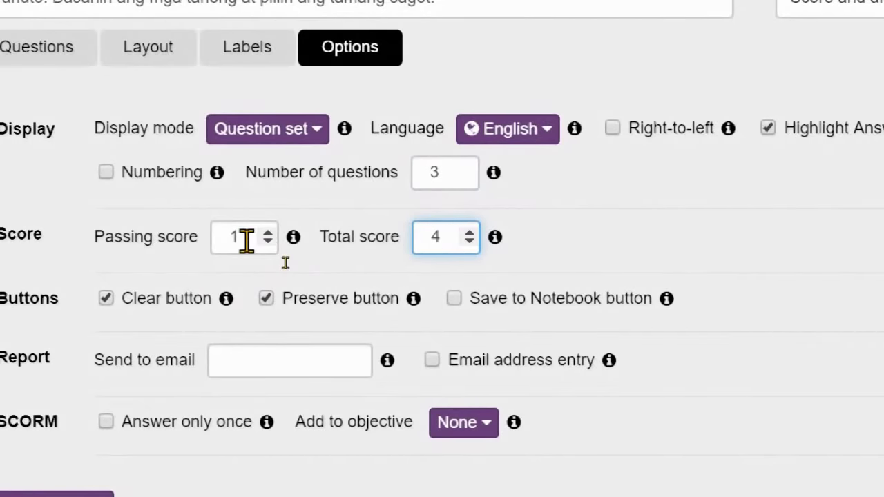
click(245, 238)
key(BackSpace)
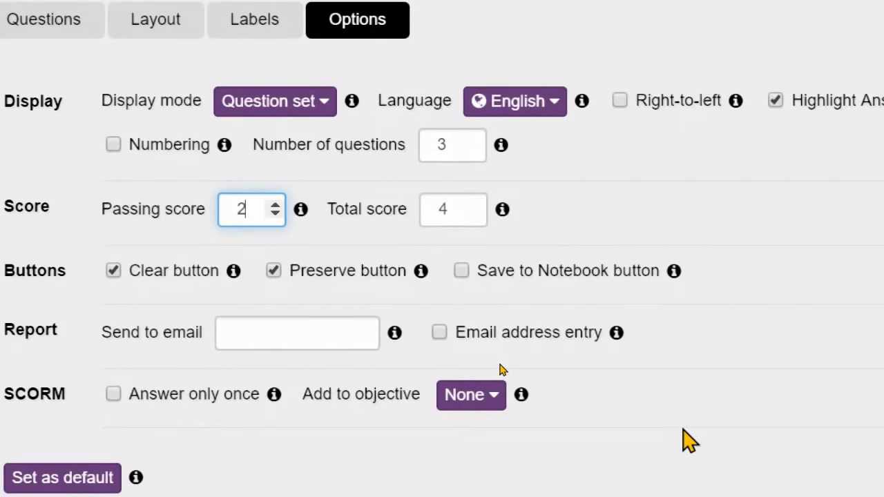
click(439, 333)
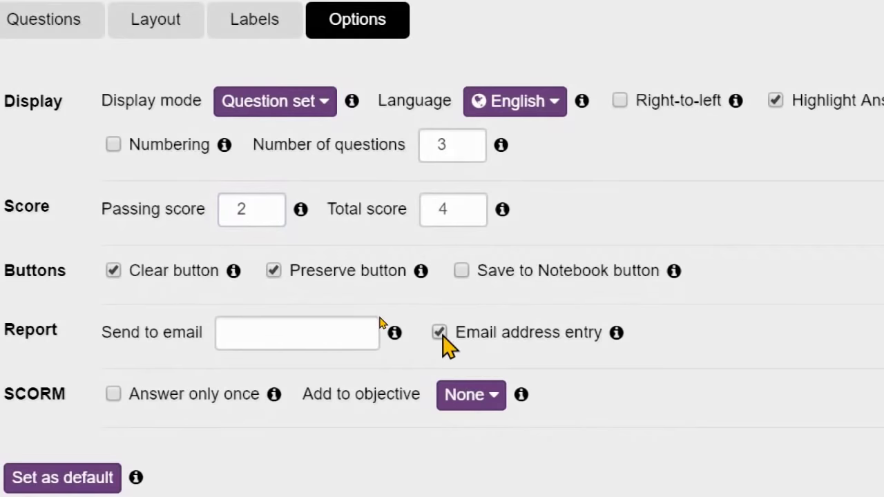
click(291, 333)
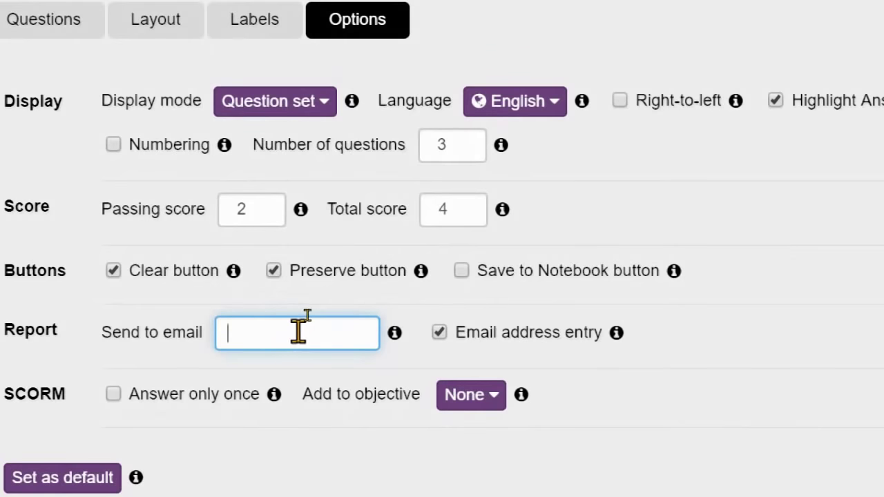
click(440, 334)
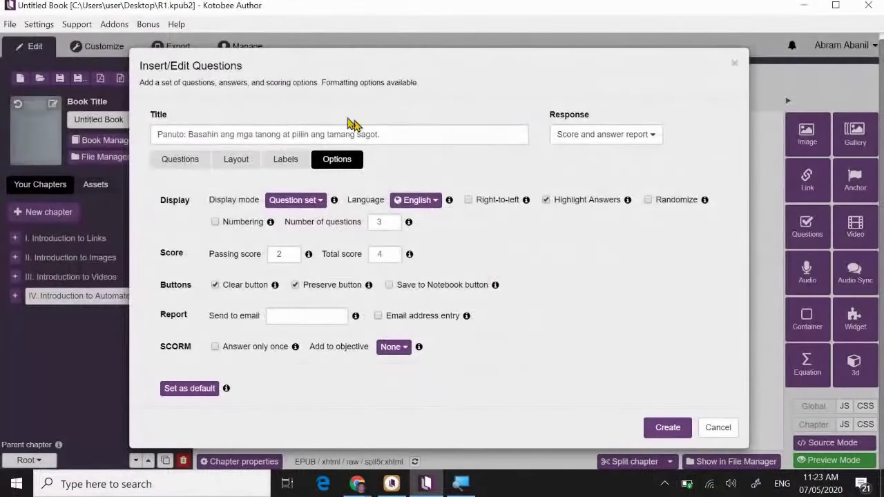
Step: Create the question set in the chapter with the configured questions and options
click(660, 429)
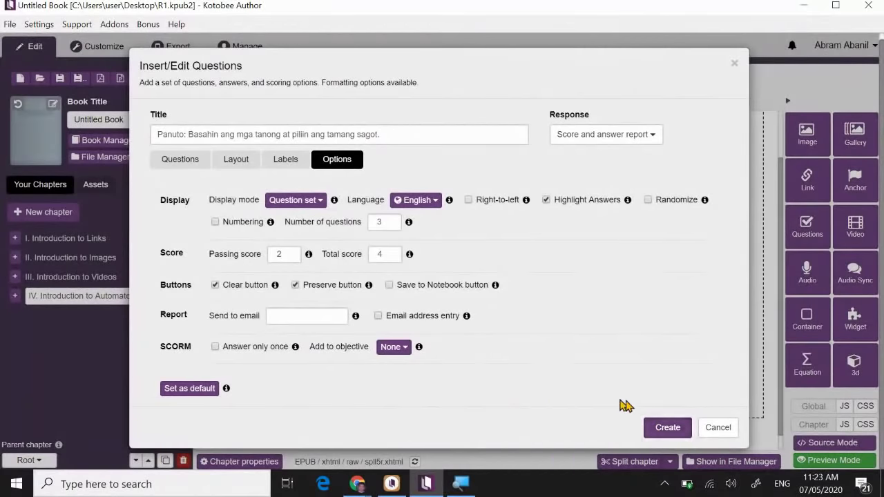
Step: Preview the e-book on the simulated device and bring up the chapter "IV. Introduction to Automated Quizzing"
scroll(442, 293, up, 1)
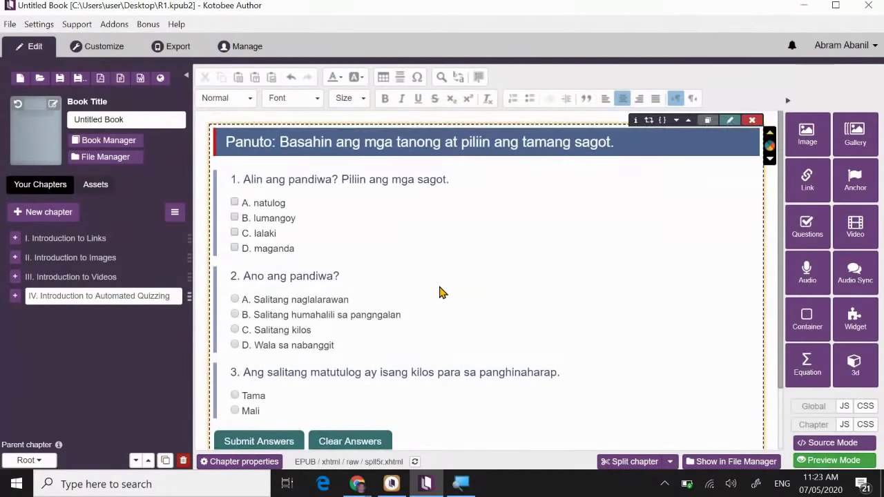
scroll(550, 339, down, 1)
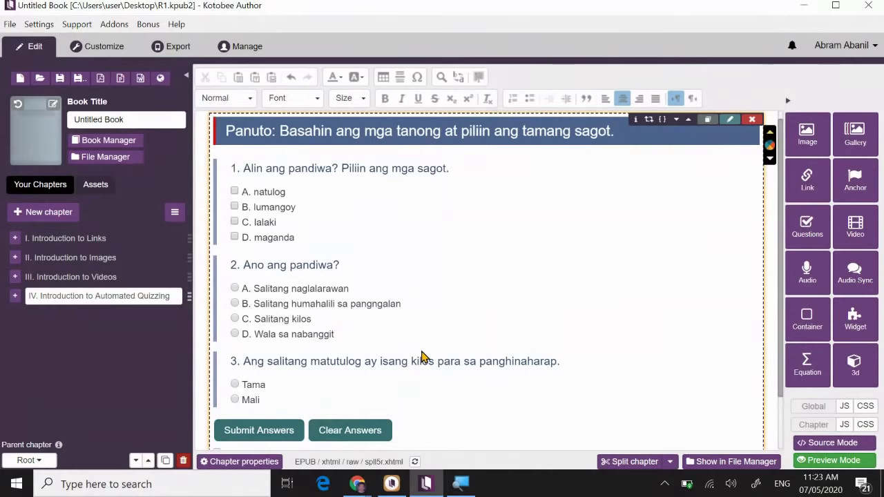
click(92, 54)
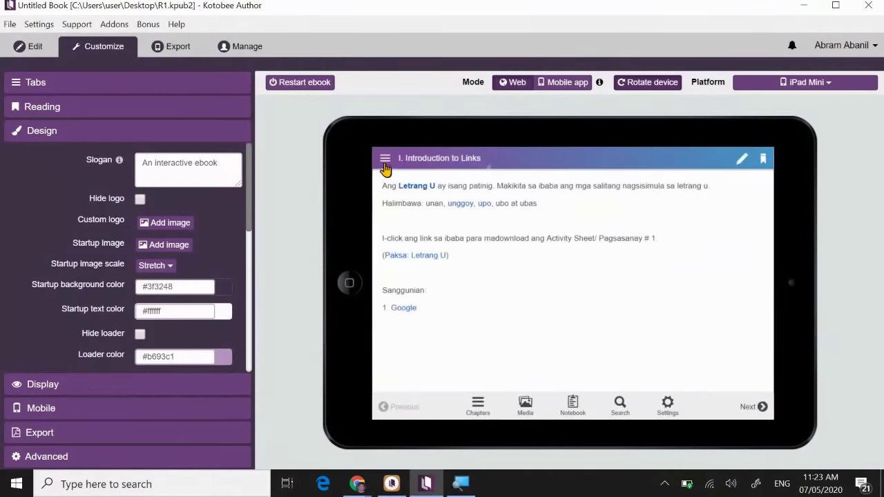
click(384, 160)
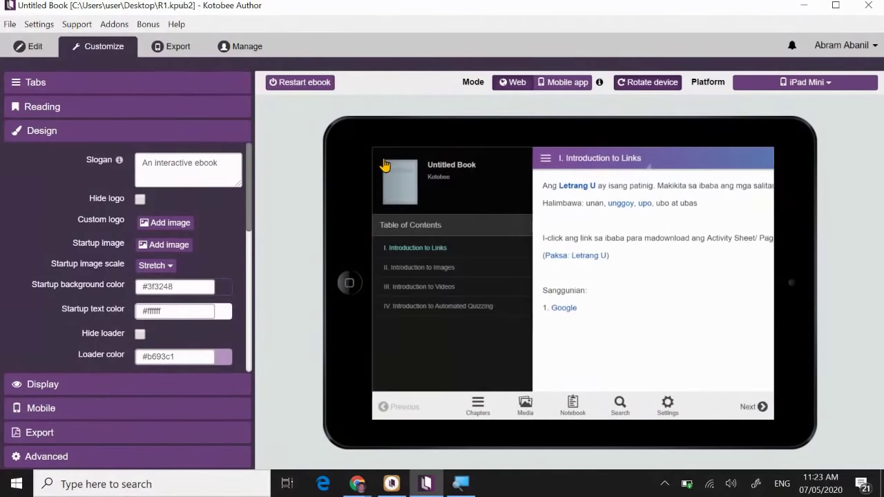
click(417, 308)
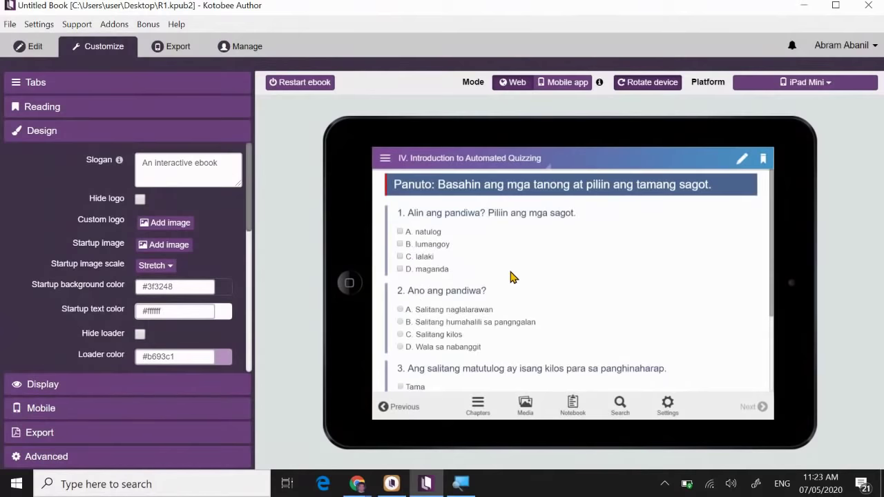
scroll(511, 276, down, 1)
scroll(512, 276, up, 1)
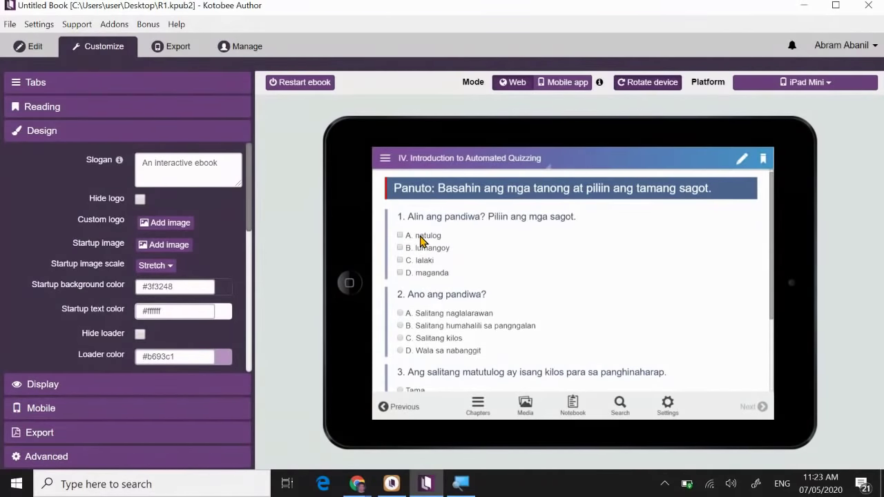
Step: Test the previewed quiz by submitting natulog and lumangoy, Salitang kilos and Tama as answers, then dismiss the score report
click(420, 237)
scroll(477, 297, down, 1)
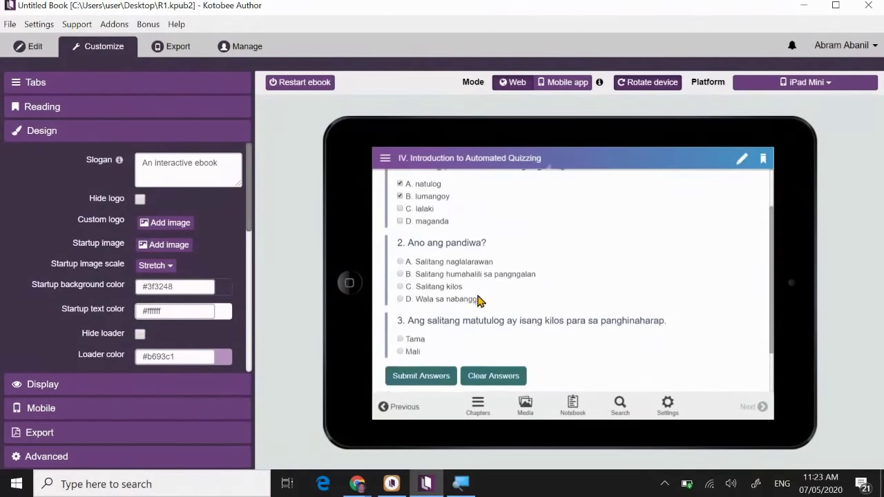
click(438, 288)
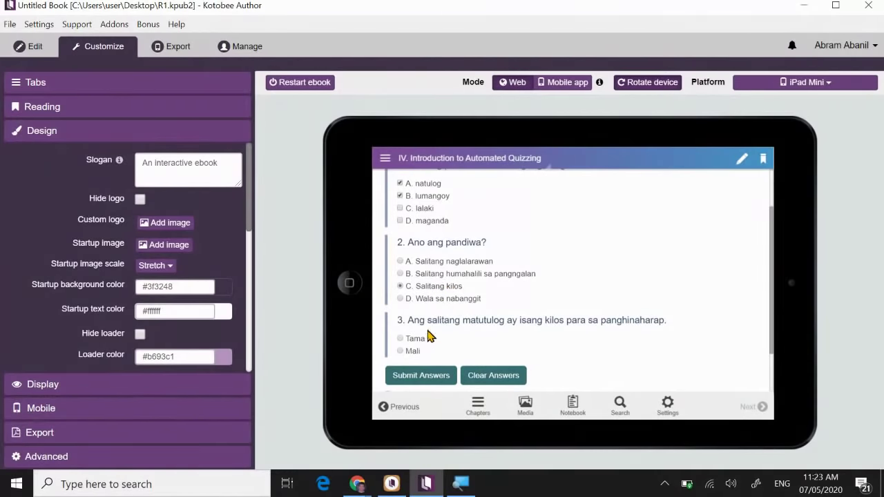
click(431, 377)
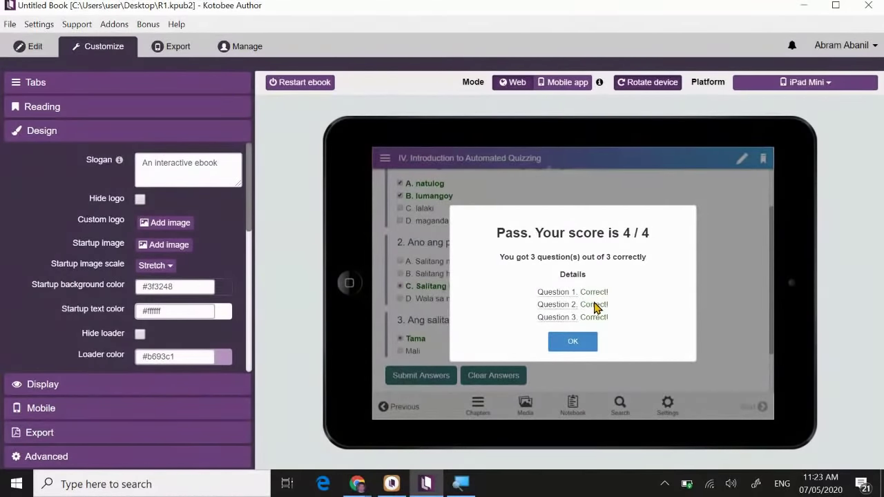
click(571, 343)
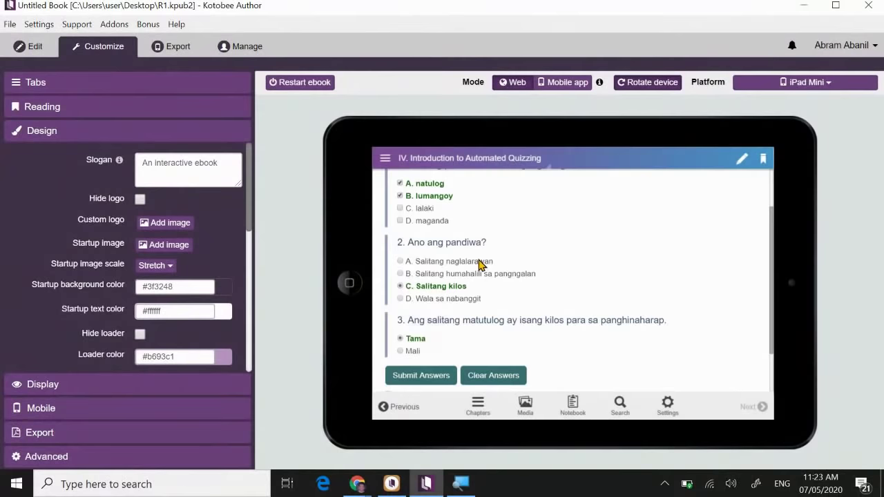
Step: Review the highlighted answers, resubmit the previewed quiz and clear all its answers
scroll(479, 262, up, 2)
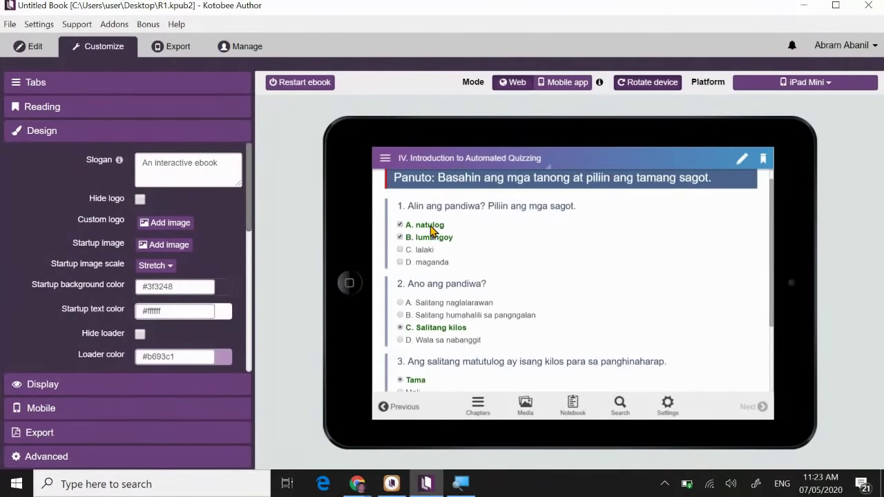
scroll(449, 336, down, 2)
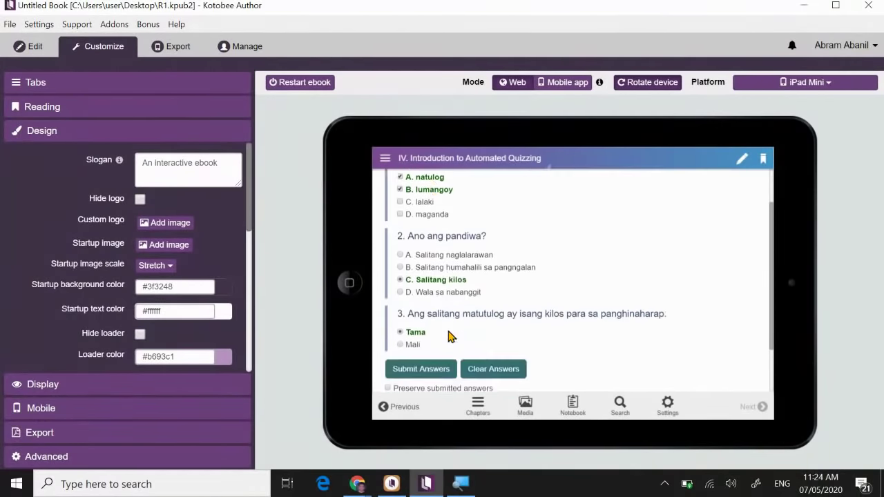
scroll(449, 335, down, 1)
click(423, 318)
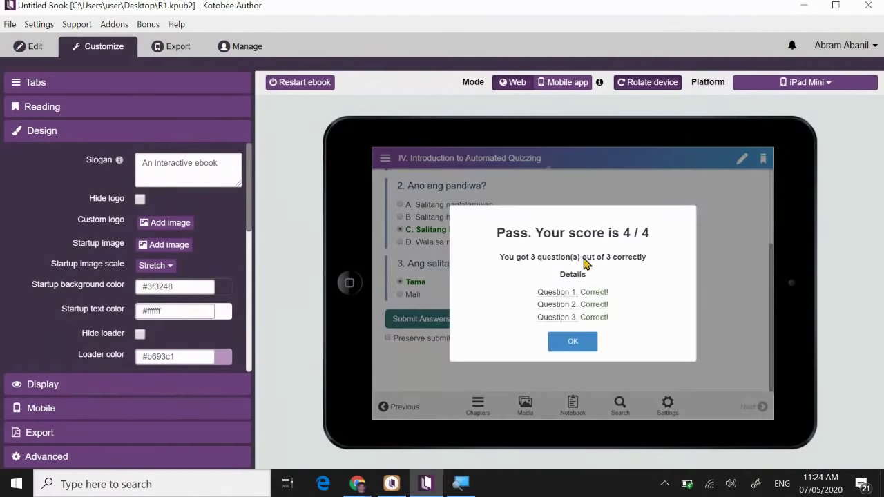
click(572, 343)
click(493, 324)
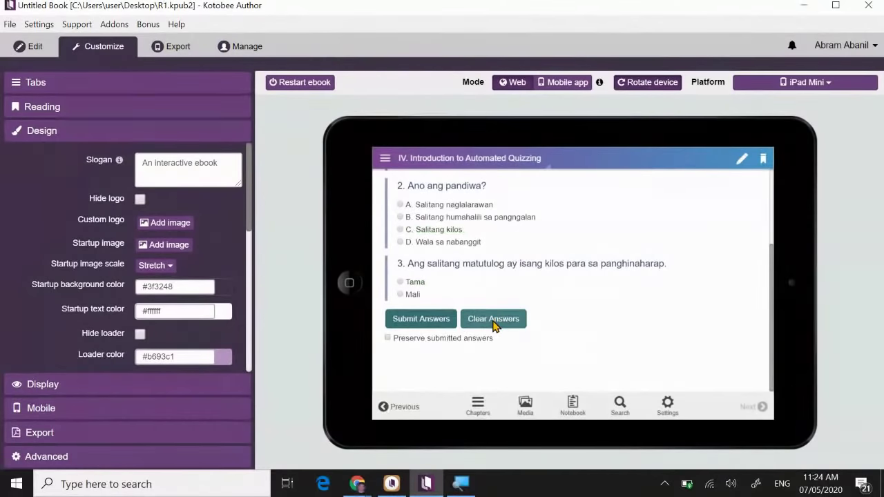
Step: Examine the cleared quiz in the preview, from the instructions through all three questions to the answer controls
scroll(507, 256, up, 3)
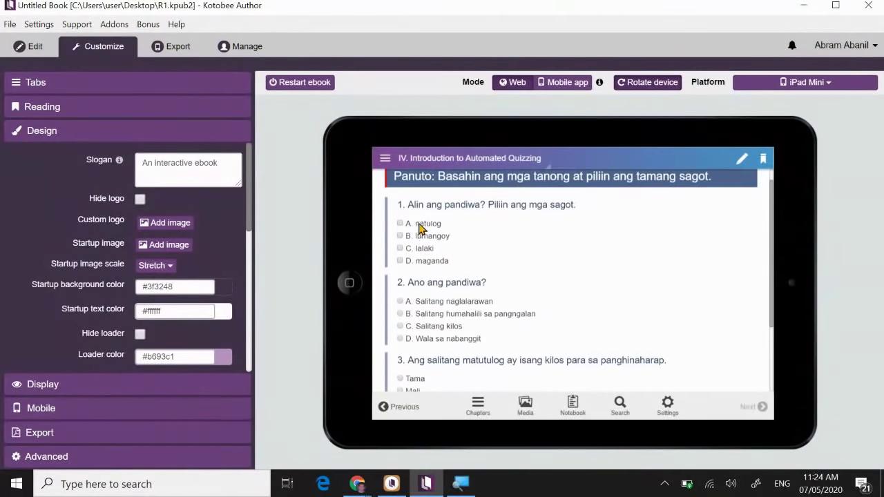
scroll(434, 329, down, 2)
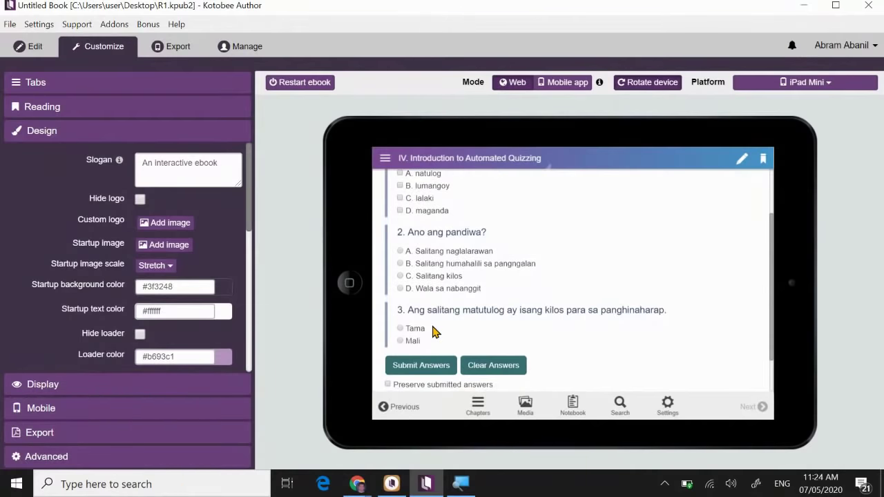
scroll(477, 267, up, 2)
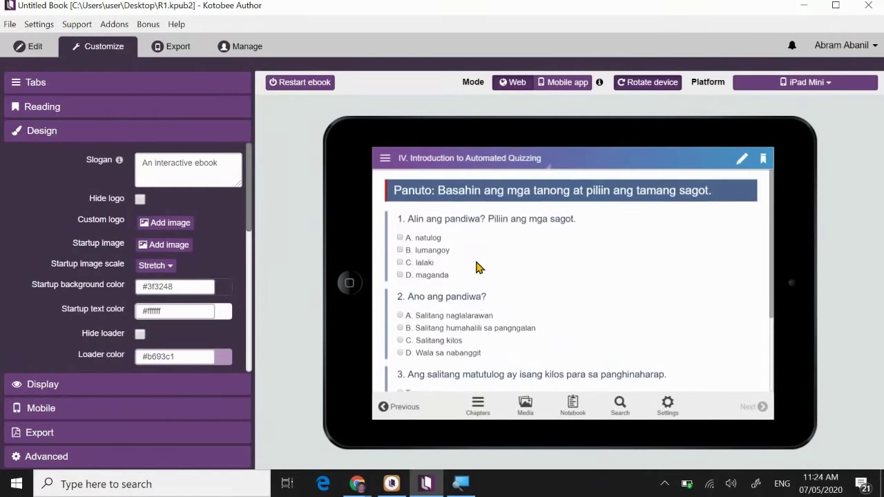
scroll(476, 266, down, 1)
scroll(477, 266, up, 1)
scroll(476, 267, down, 2)
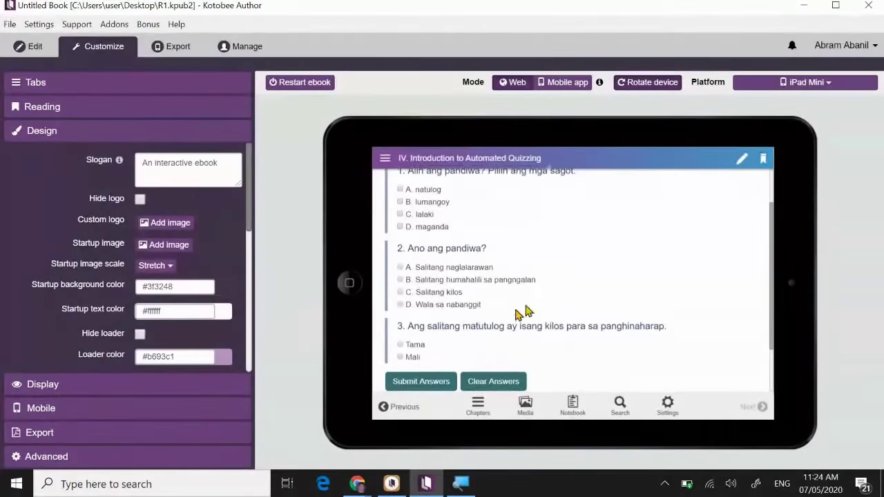
scroll(489, 246, up, 1)
scroll(489, 246, down, 1)
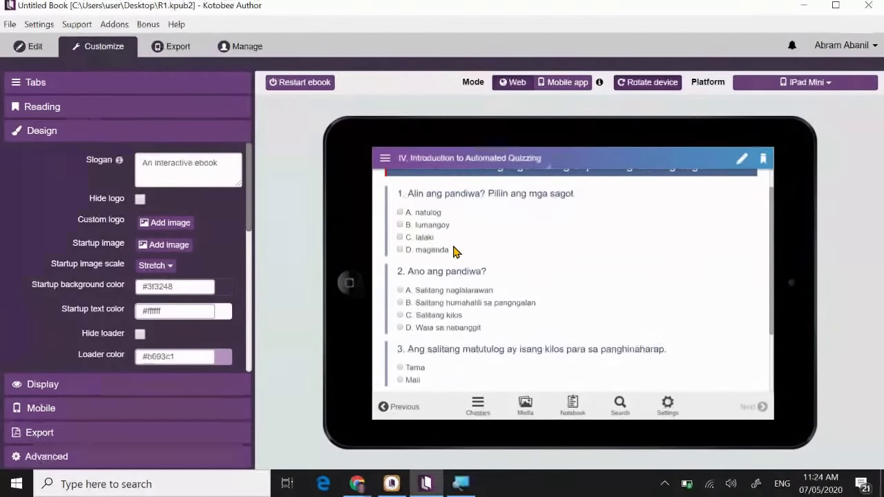
scroll(560, 263, up, 2)
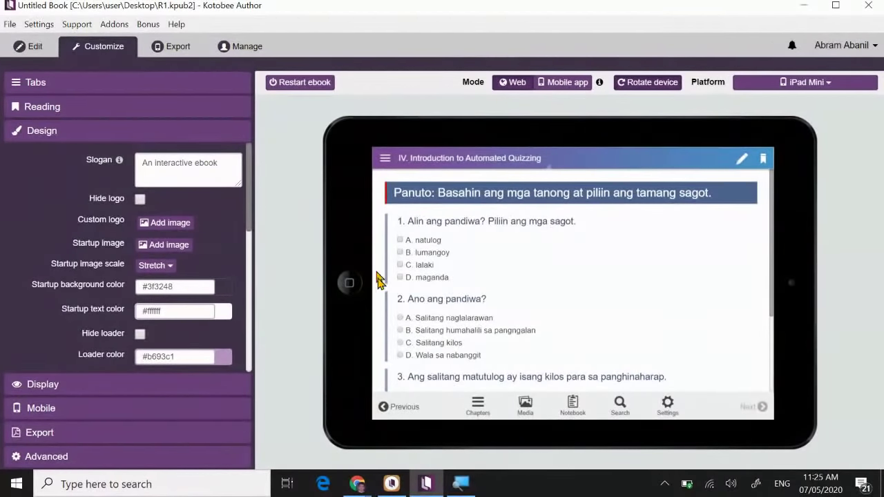
scroll(473, 263, down, 2)
scroll(474, 263, down, 2)
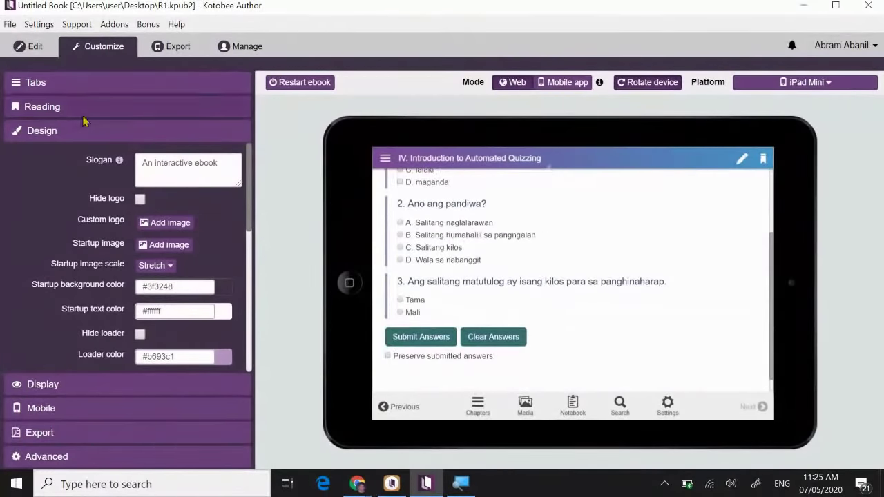
Step: Return to editing the e-book, set the book title to "Demo Material" and save the project
click(33, 47)
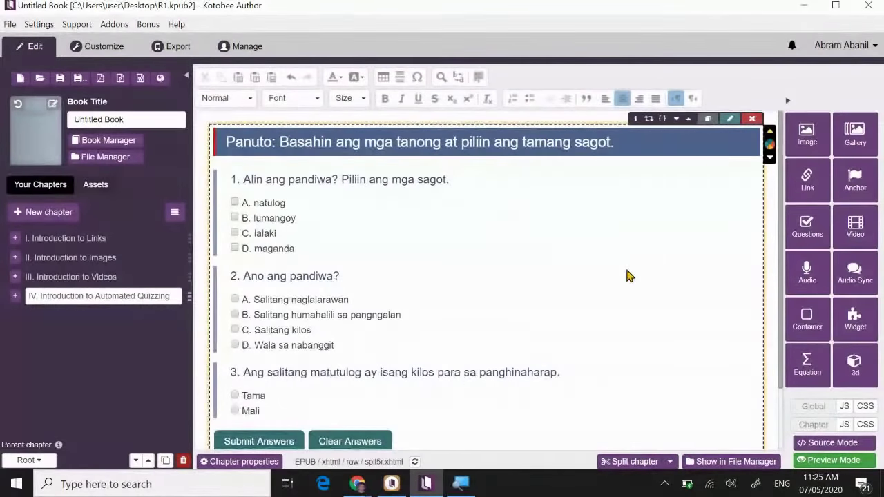
scroll(627, 275, down, 2)
scroll(635, 340, up, 1)
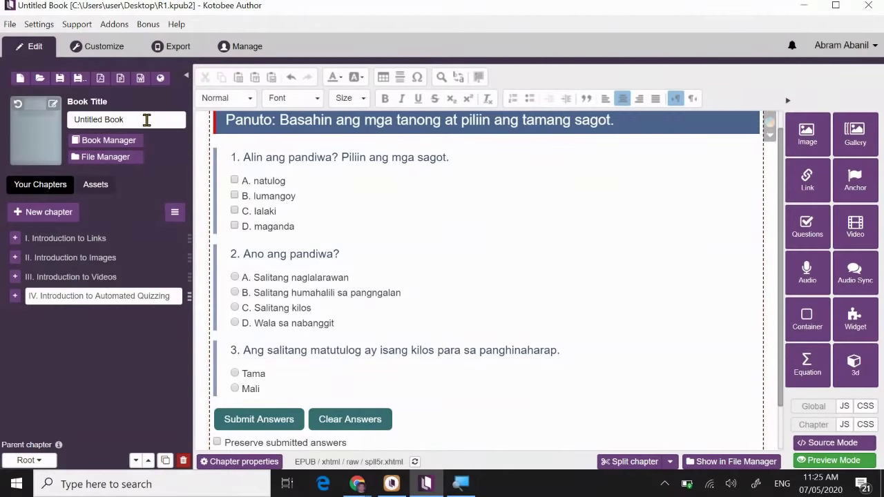
drag(136, 120, 70, 123)
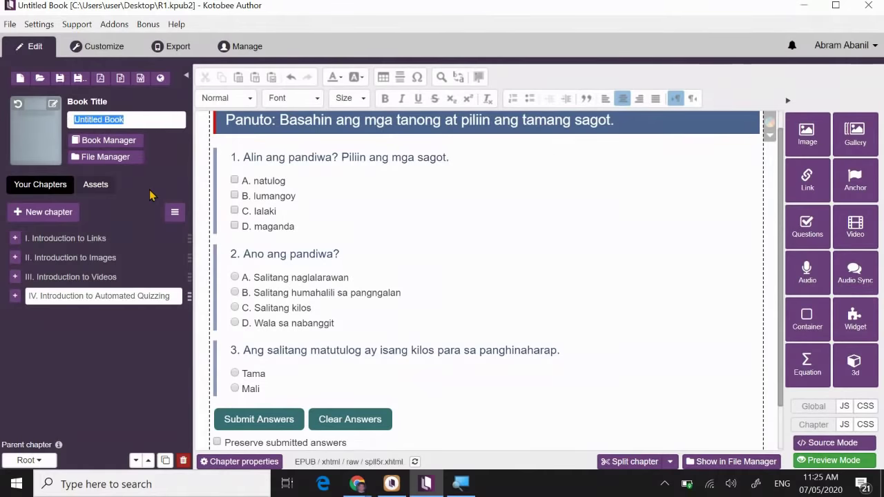
text(Demo Material)
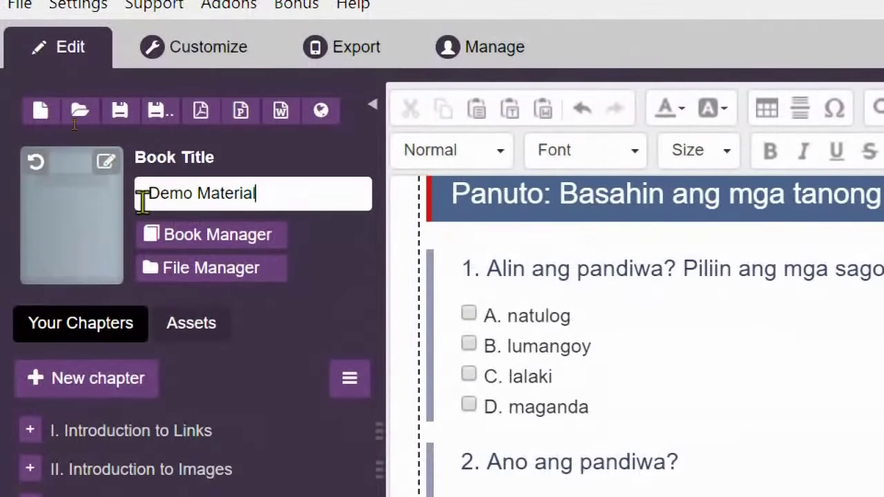
click(117, 111)
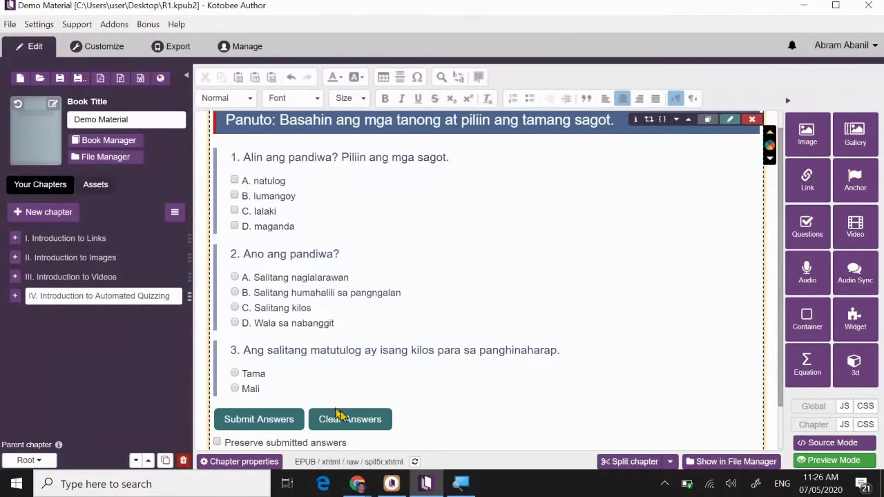
Step: Switch to Kotobee Reader, maximize its window and dismiss the update notice
mouse_move(391, 490)
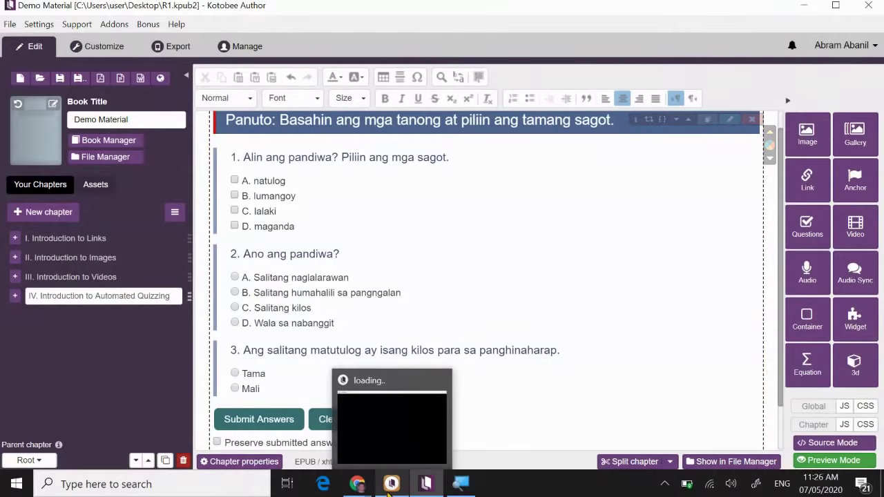
click(392, 486)
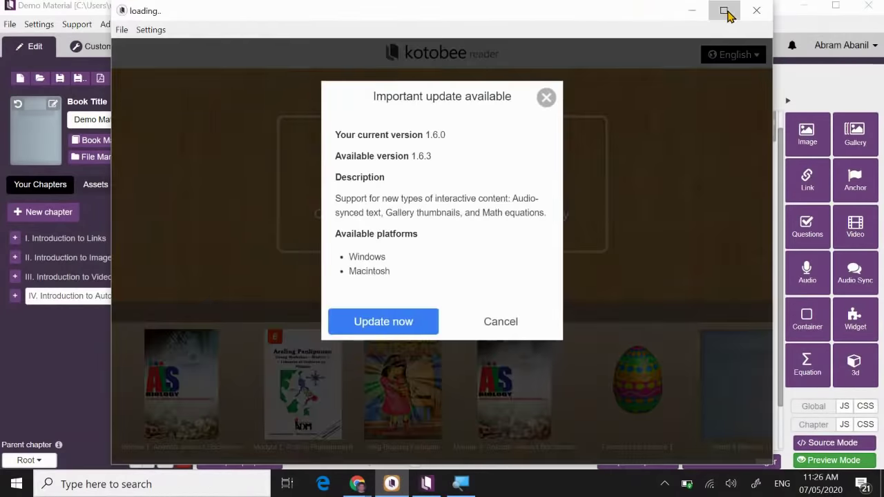
click(724, 11)
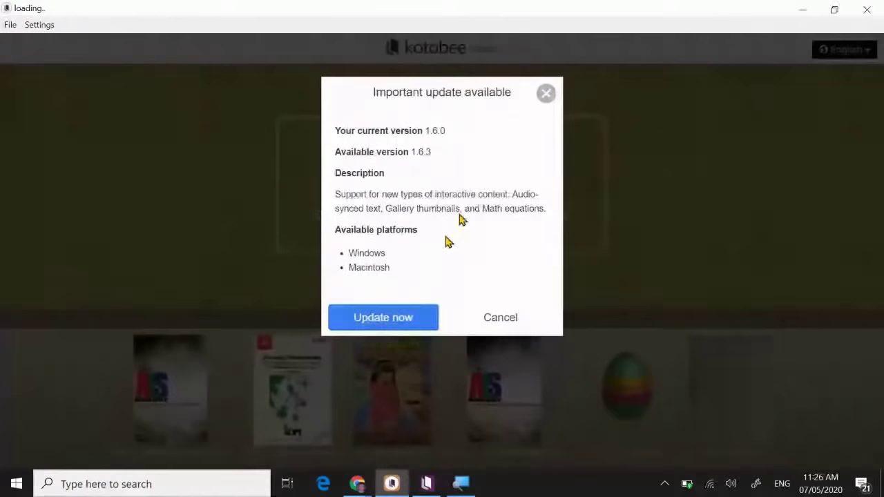
click(545, 94)
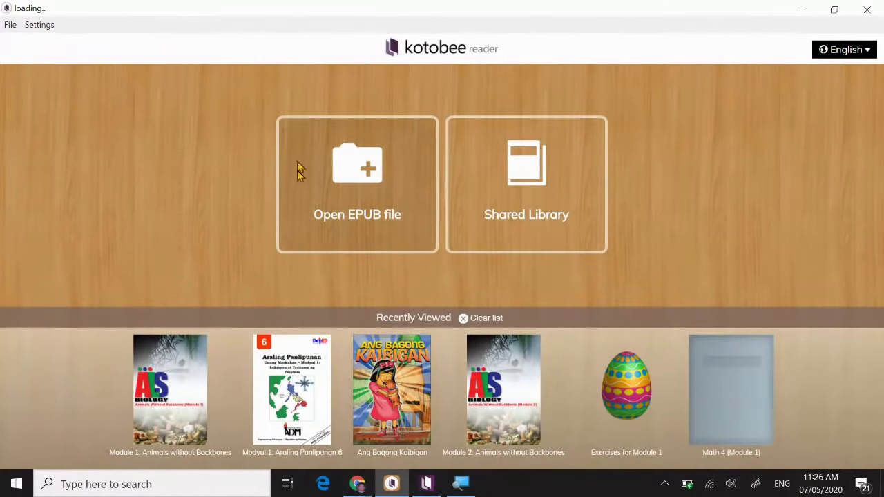
Step: Open the e-book file R1 from the Desktop in the reader
click(367, 175)
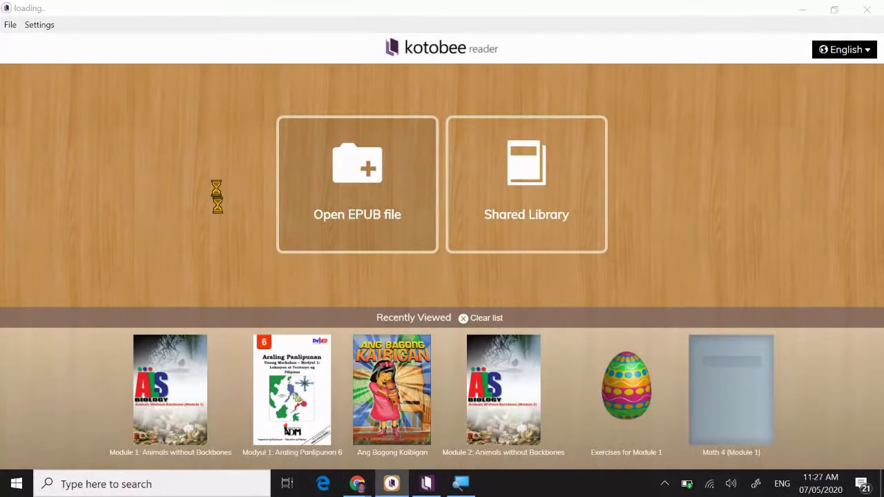
click(306, 191)
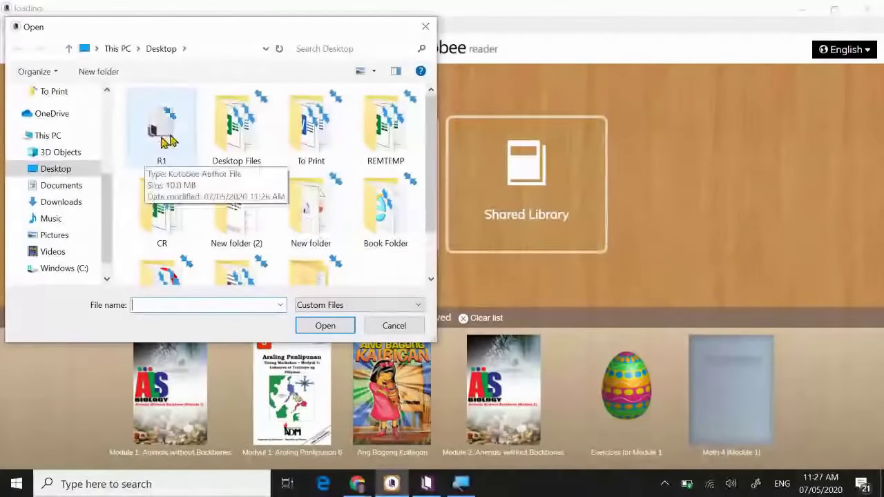
click(163, 128)
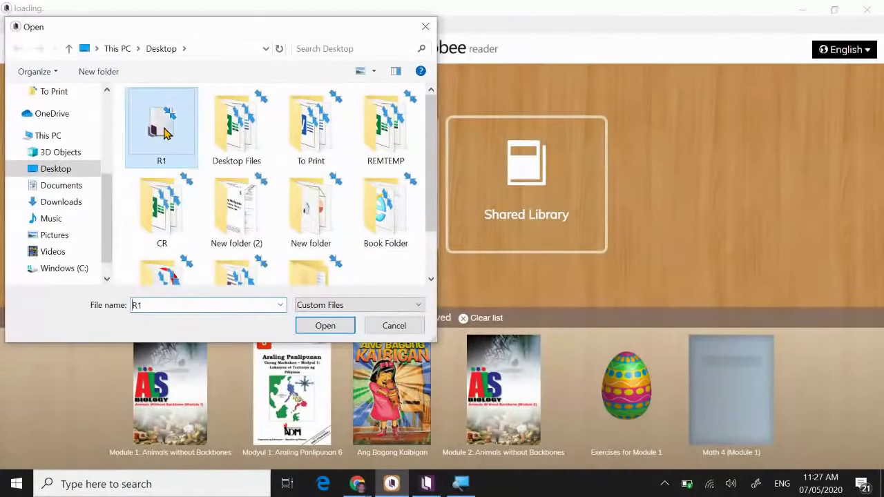
click(317, 325)
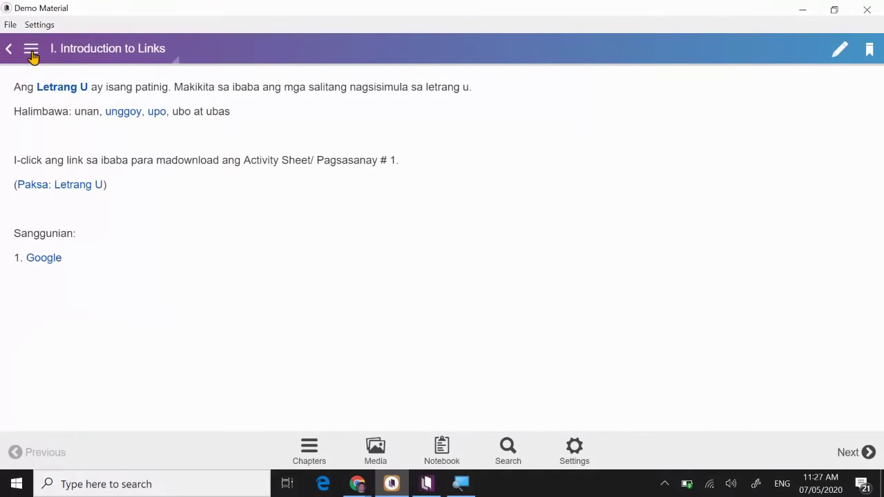
Step: Test the pop-ups of the Letrang U, unggoy and upo links in the first chapter, dismissing each one
click(56, 89)
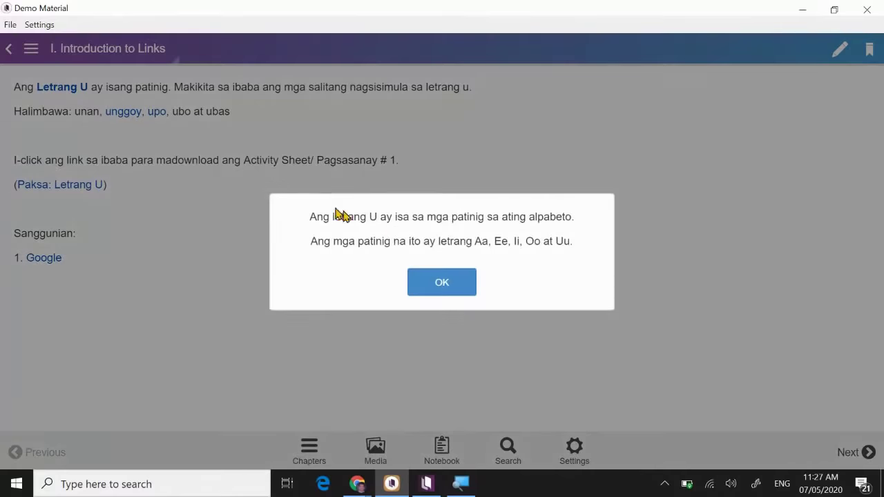
click(437, 286)
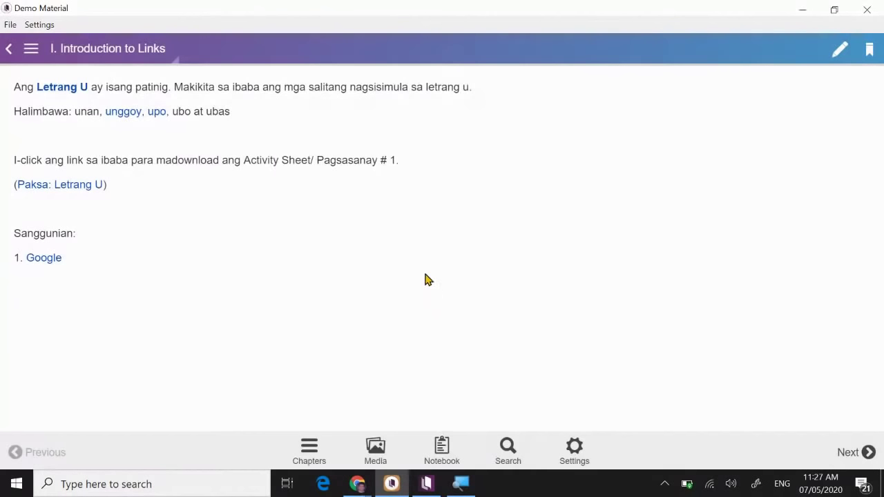
click(128, 116)
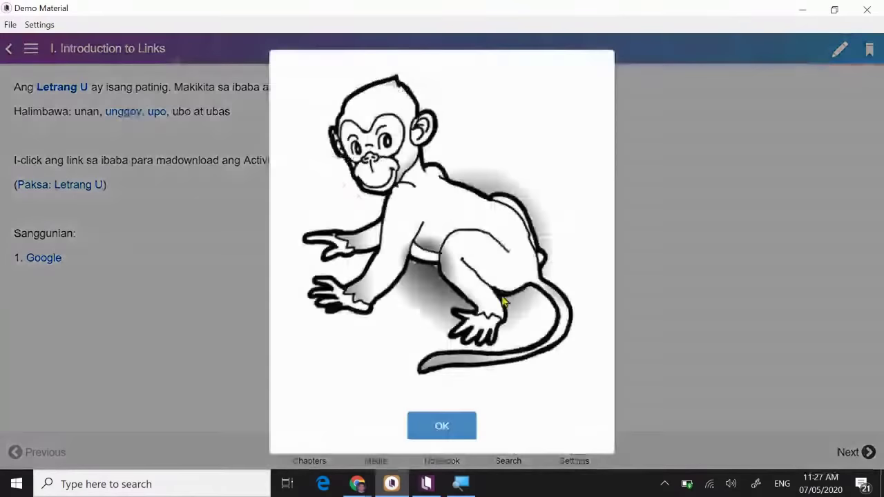
click(465, 430)
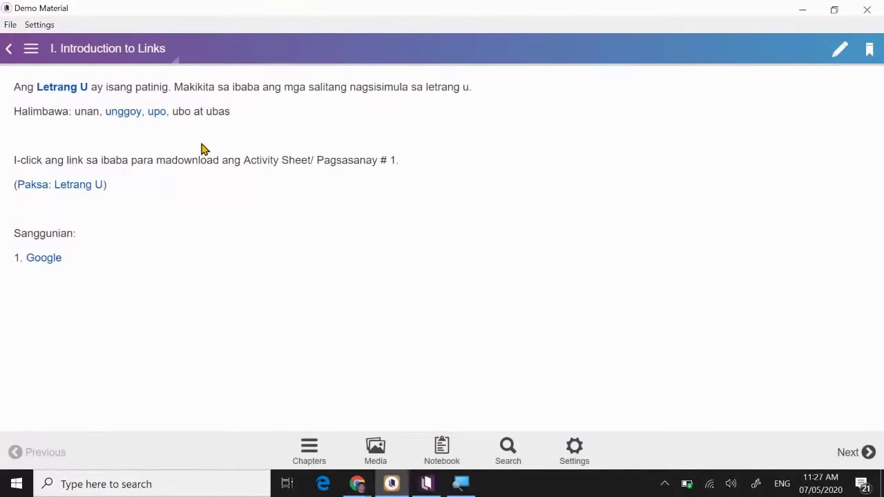
click(157, 116)
click(441, 442)
Step: Test the Paksa: Letrang U download link without saving the file, and open and close the Google reference link
click(34, 189)
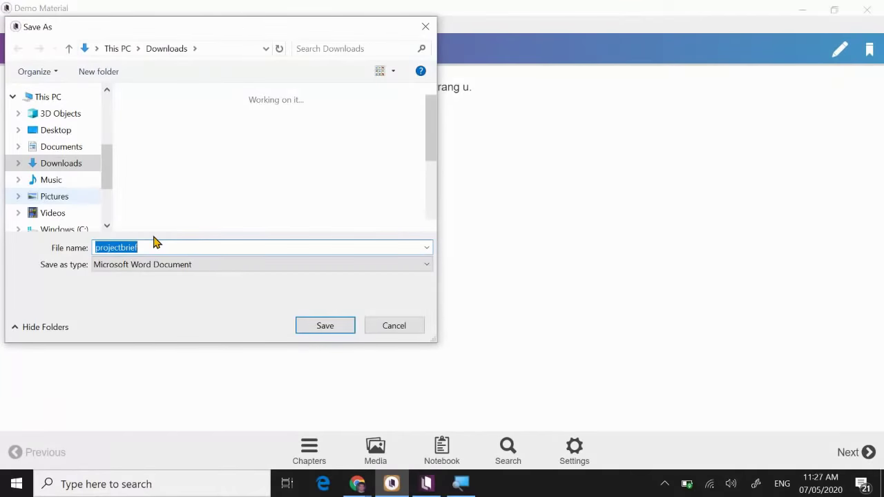
click(376, 330)
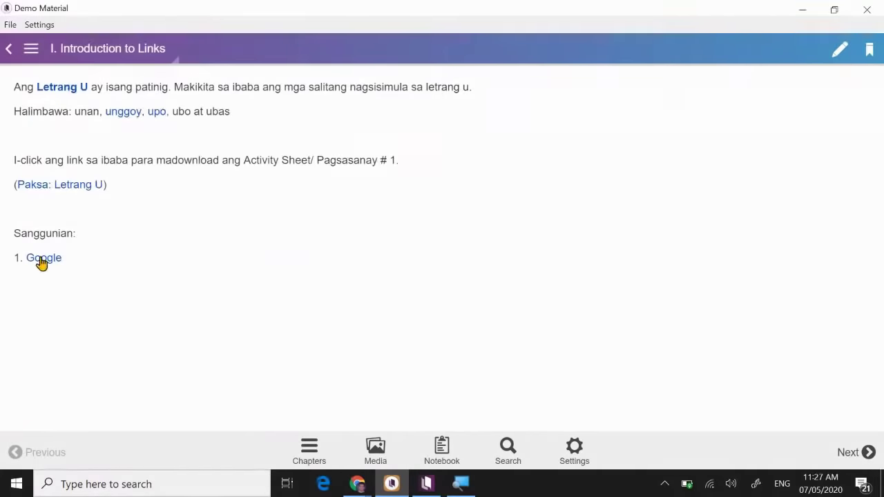
click(43, 260)
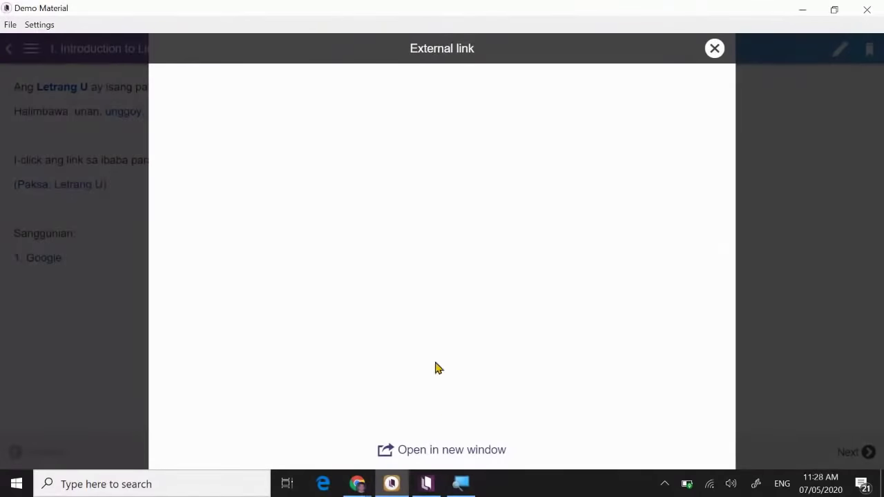
click(714, 48)
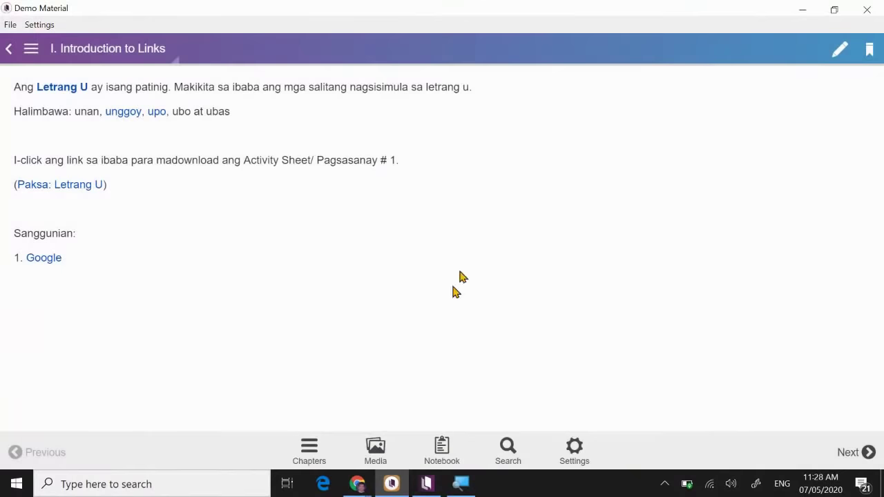
Step: Go to the chapter II. Introduction to Images, browse forward through its comic image gallery and review the animated images above it
click(31, 50)
click(57, 204)
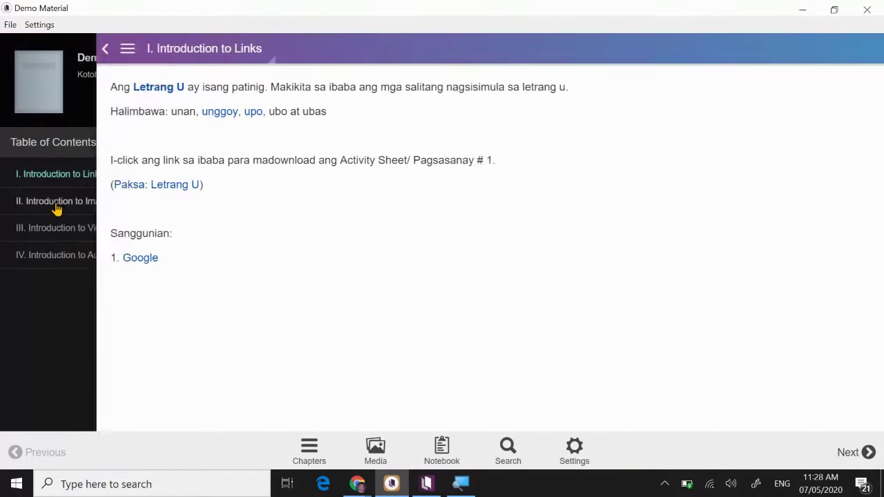
scroll(327, 193, down, 5)
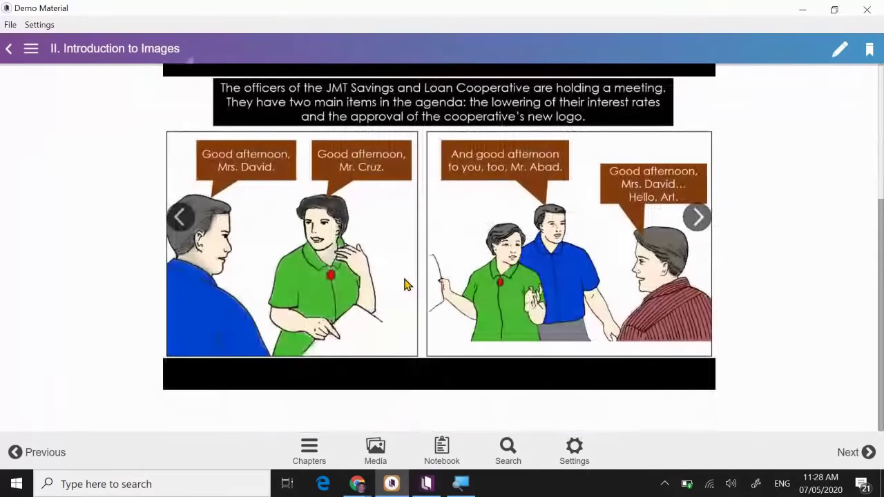
scroll(407, 284, up, 1)
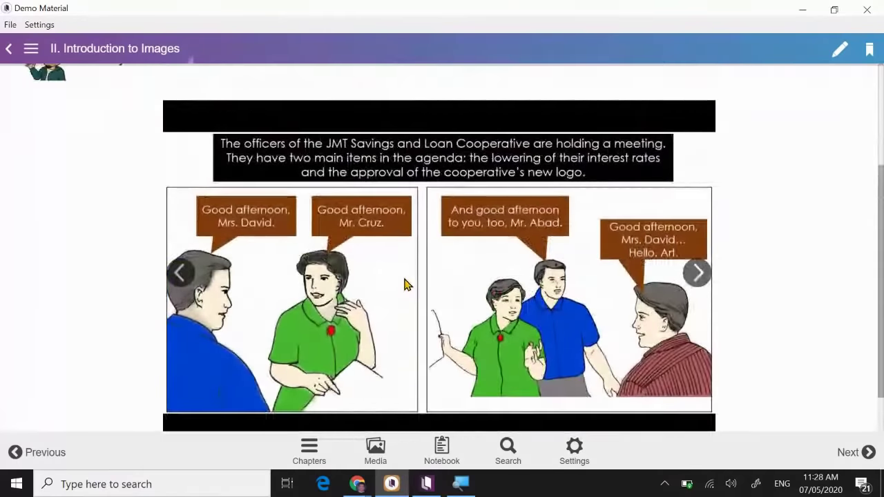
click(696, 275)
click(696, 274)
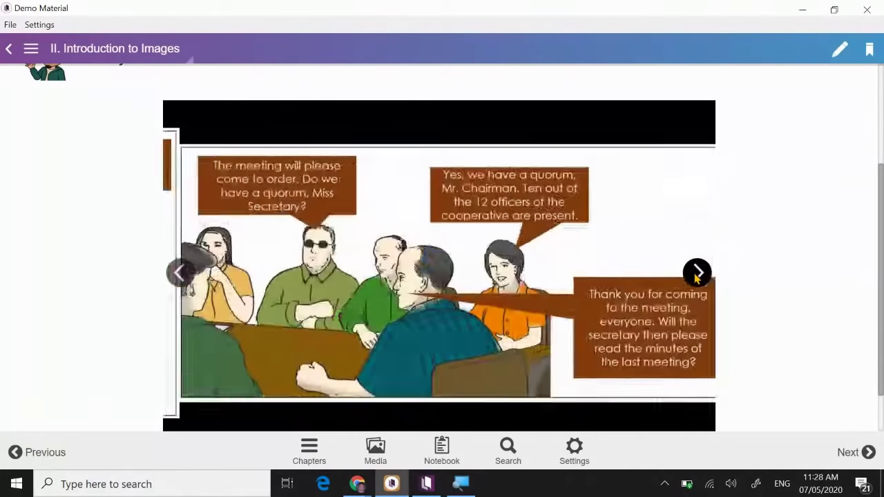
click(696, 274)
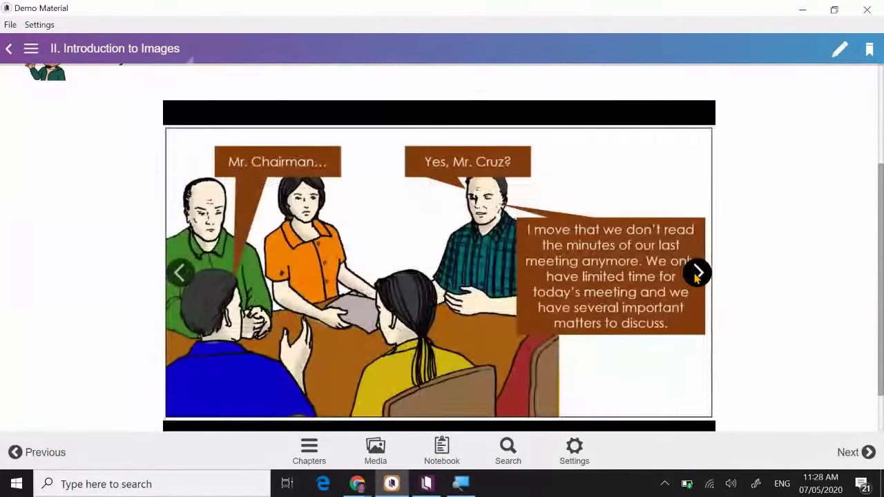
click(696, 274)
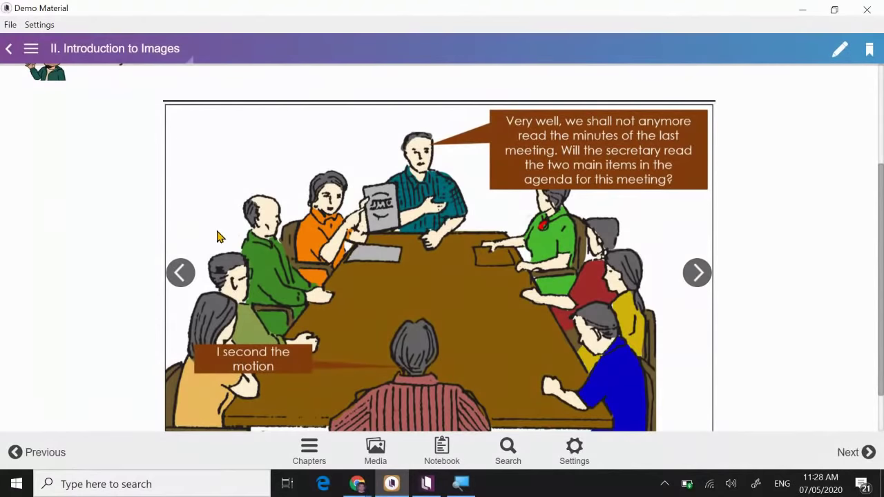
scroll(217, 237, up, 2)
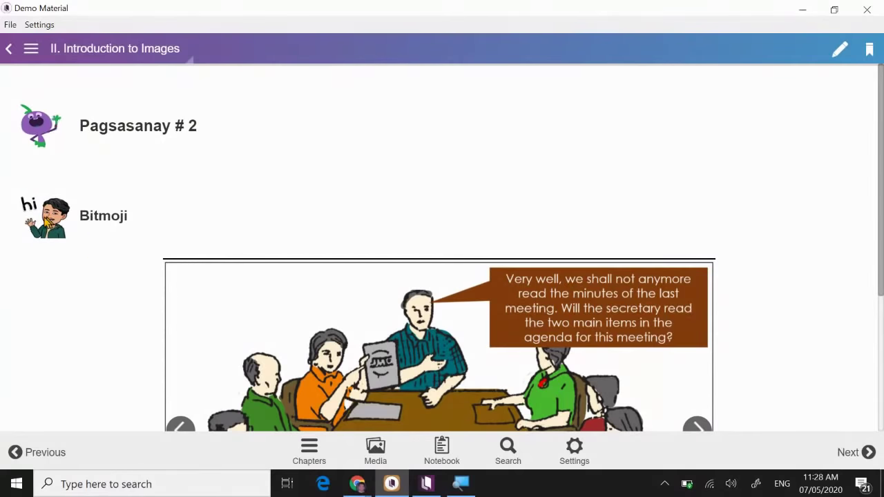
Step: Go to the chapter III. Introduction to Videos, look over its two videos, and briefly play the first one before pausing it
click(30, 50)
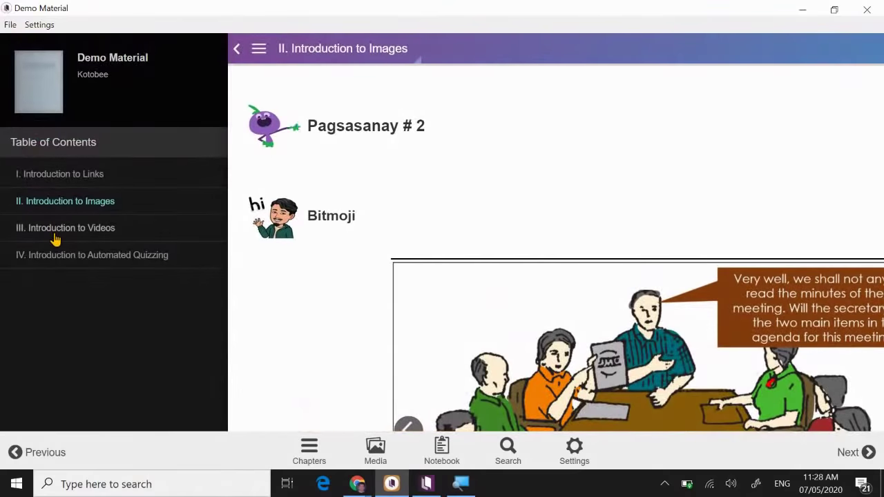
click(54, 231)
scroll(424, 212, down, 2)
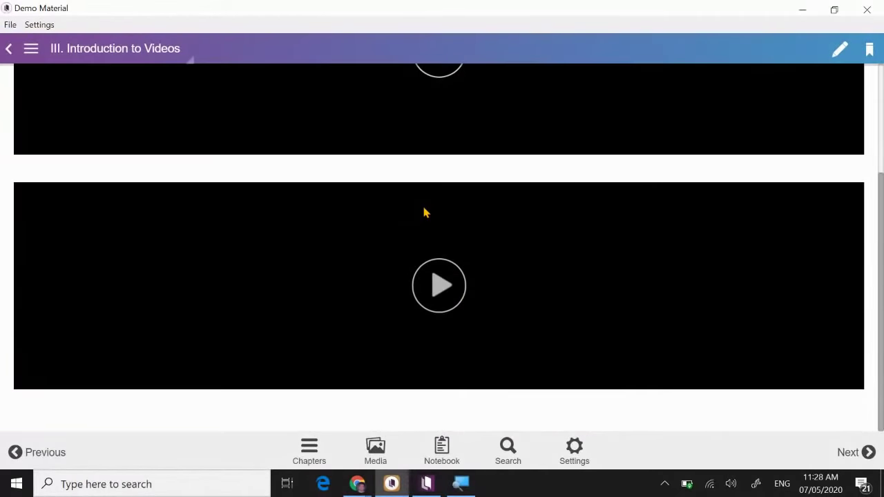
scroll(424, 212, up, 2)
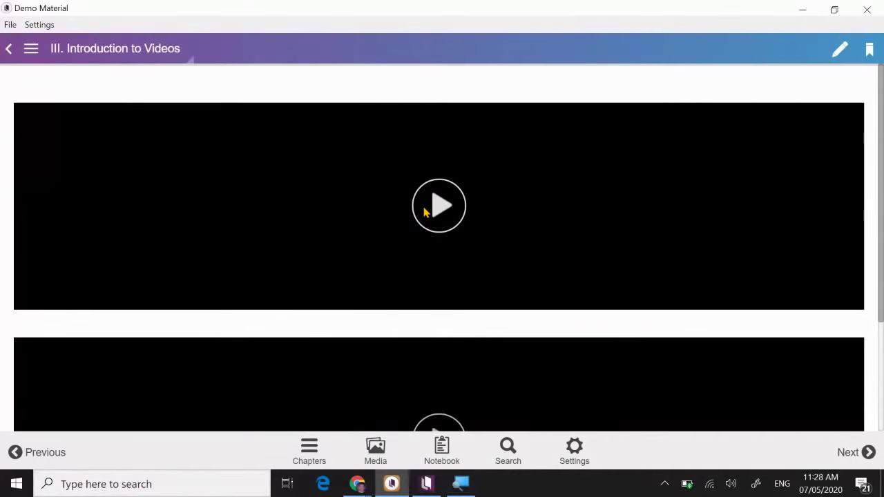
click(451, 212)
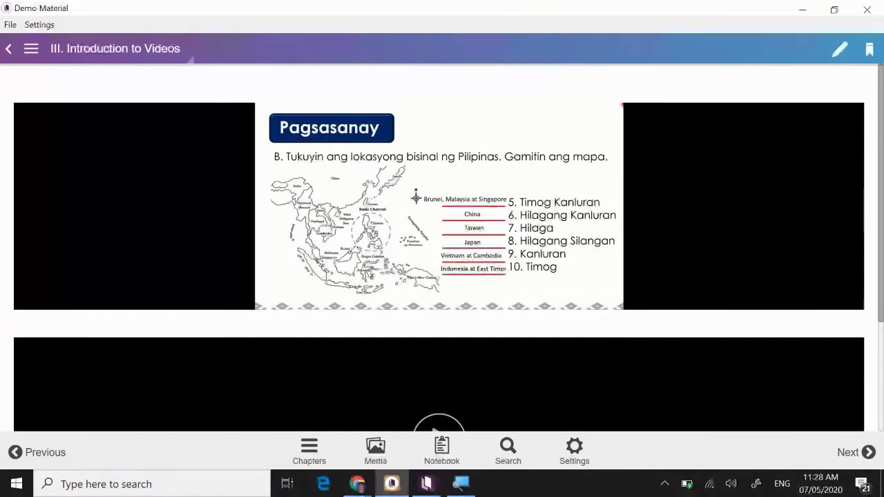
mouse_move(150, 249)
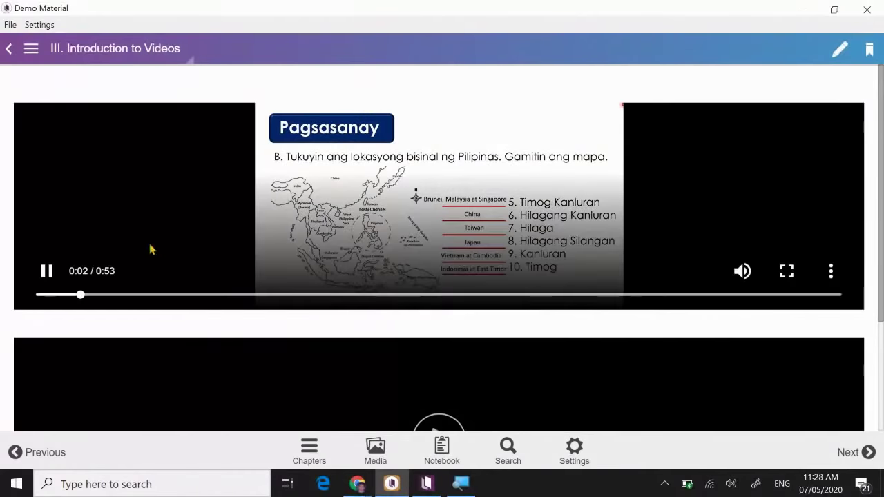
click(47, 273)
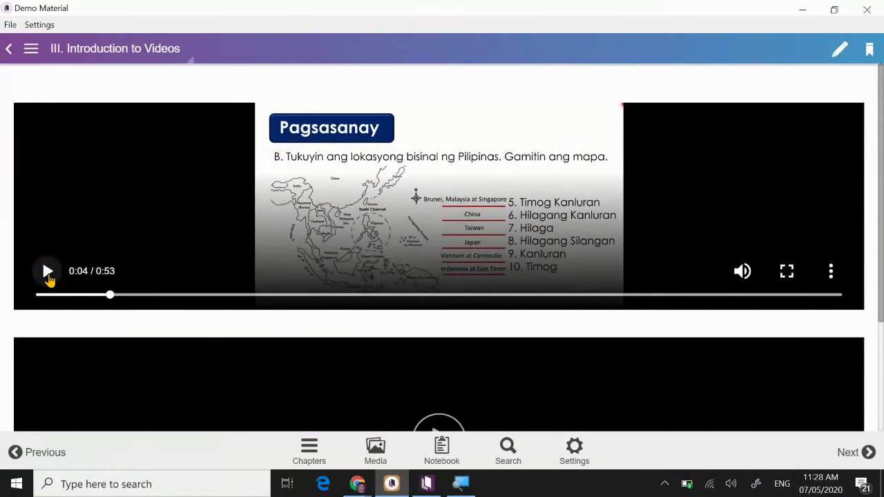